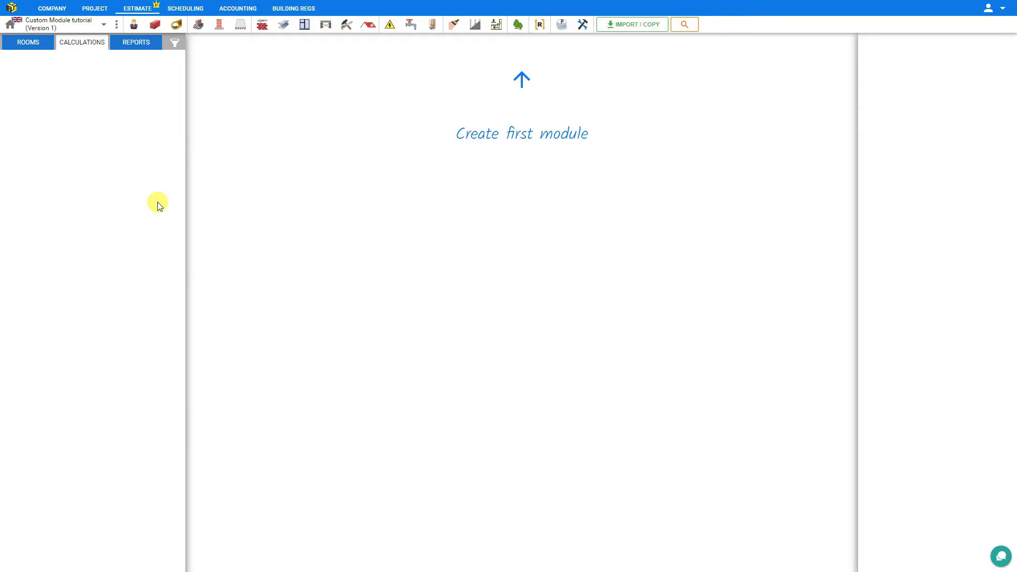
Step: Preview the Legal Fees, Preparation, Drainage, Below DPC, Walls, Structural Members and Openings modules
{"action": "left_click", "coordinate": [133, 25]}
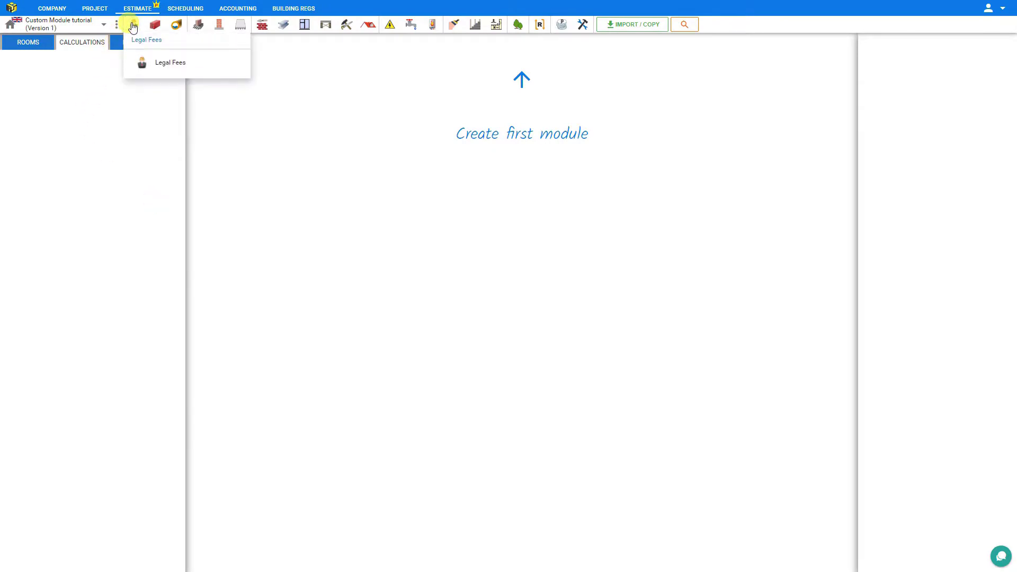
{"action": "left_click", "coordinate": [158, 26]}
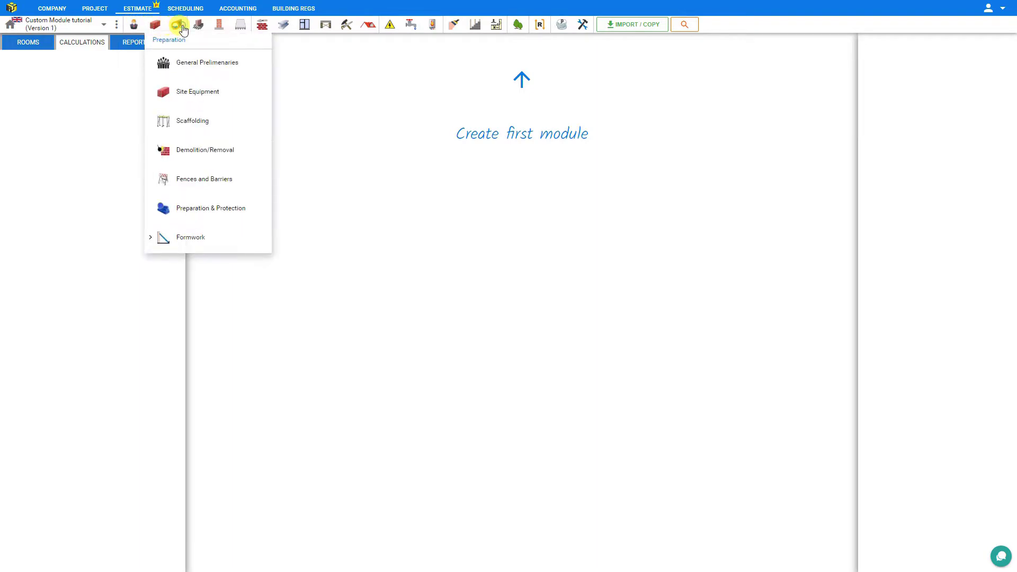
{"action": "left_click", "coordinate": [180, 26]}
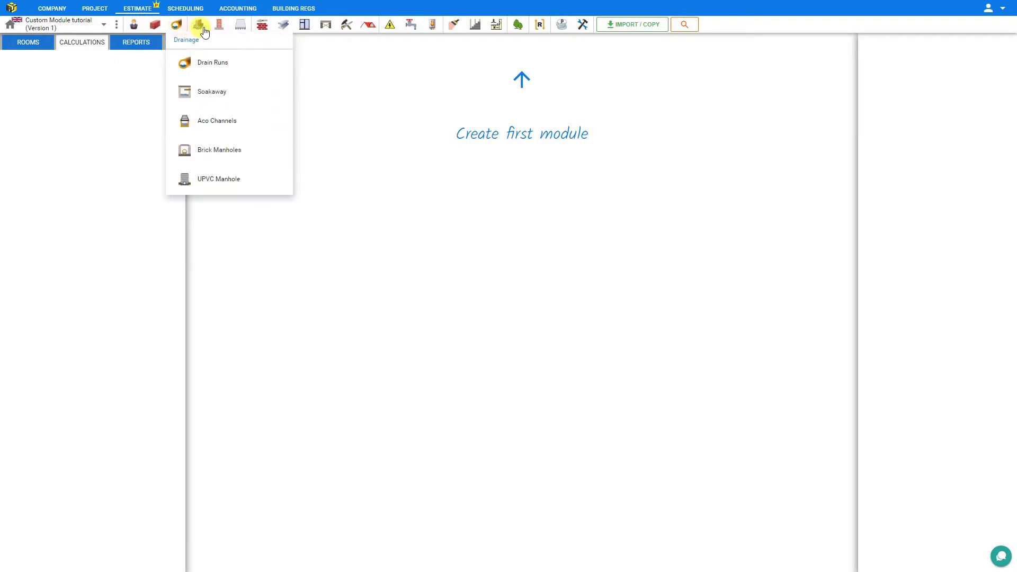
{"action": "left_click", "coordinate": [220, 26]}
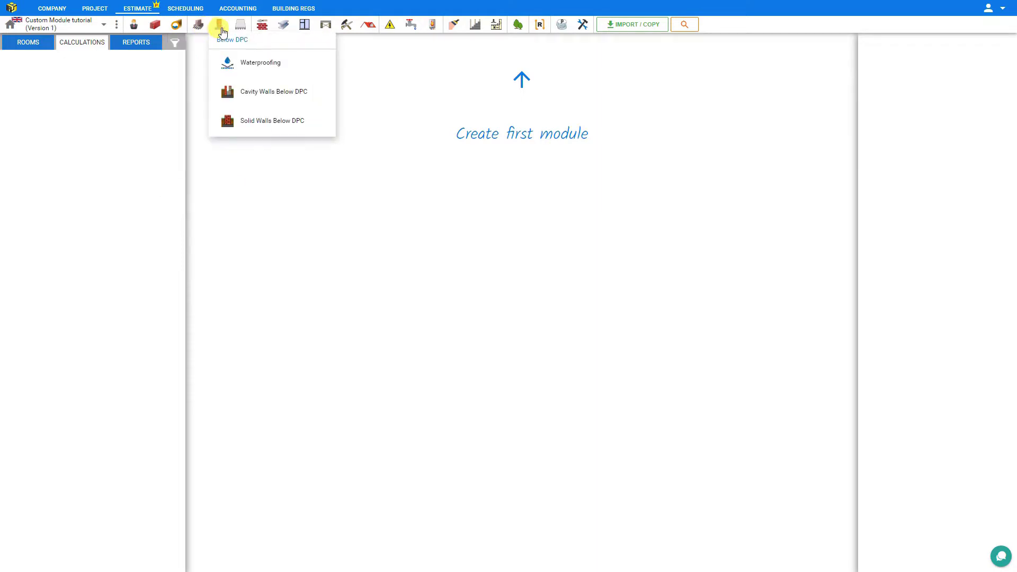
{"action": "left_click", "coordinate": [263, 31]}
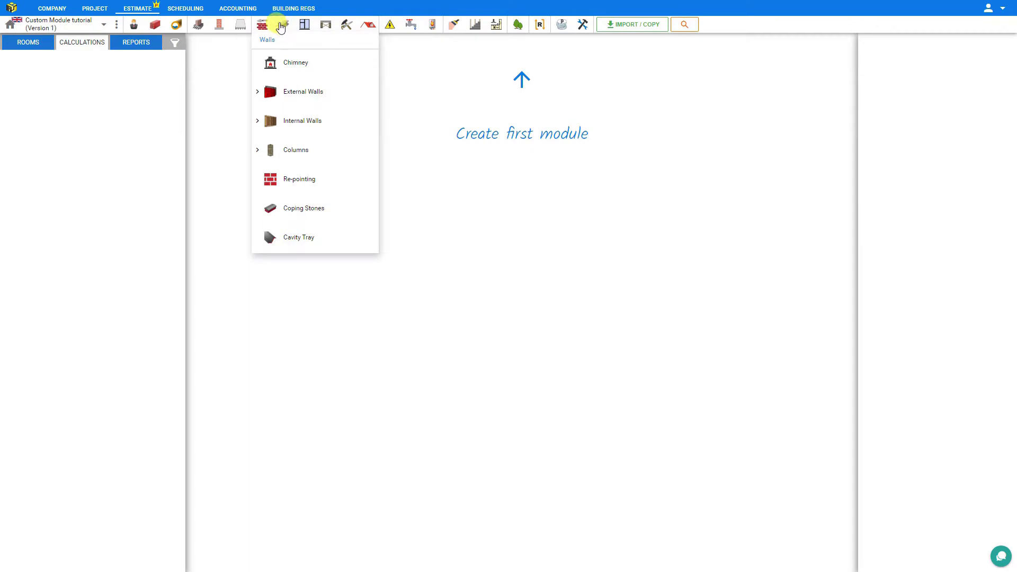
{"action": "left_click", "coordinate": [282, 25]}
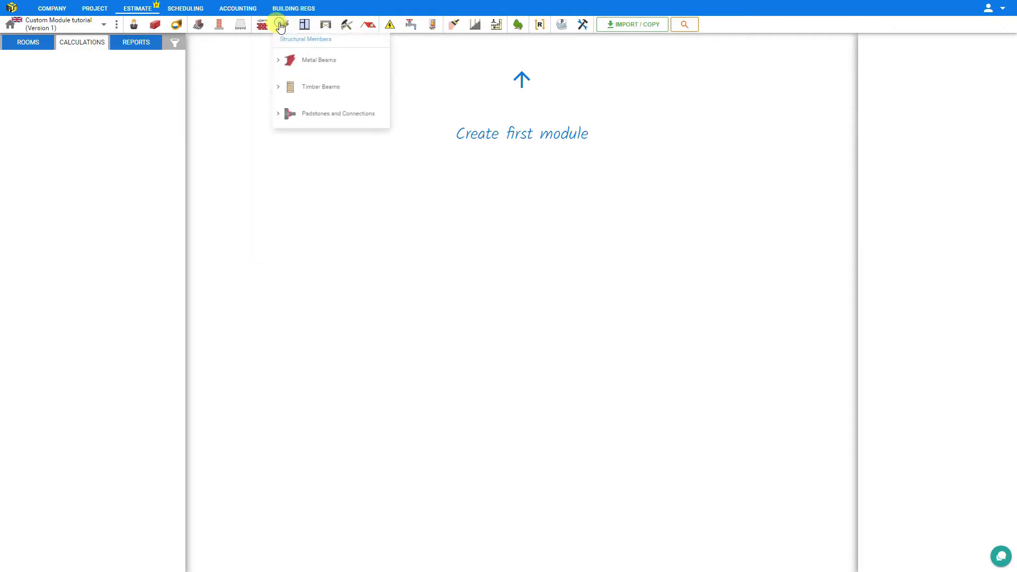
{"action": "left_click", "coordinate": [307, 25]}
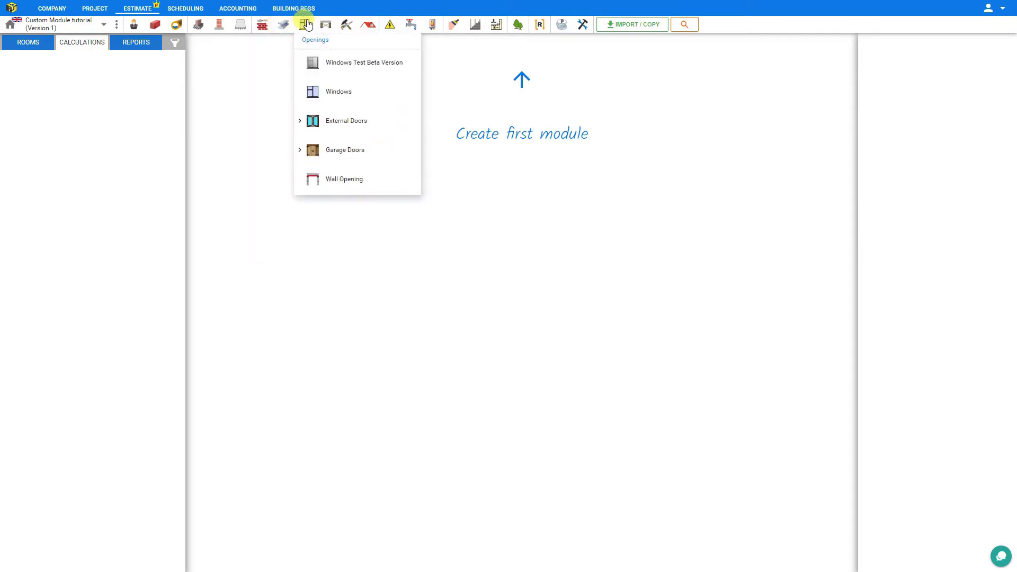
Step: Preview the Upper Floor, Carpentry, Roof, Electrics, Internal finishes and Other Costs modules
{"action": "left_click", "coordinate": [326, 26]}
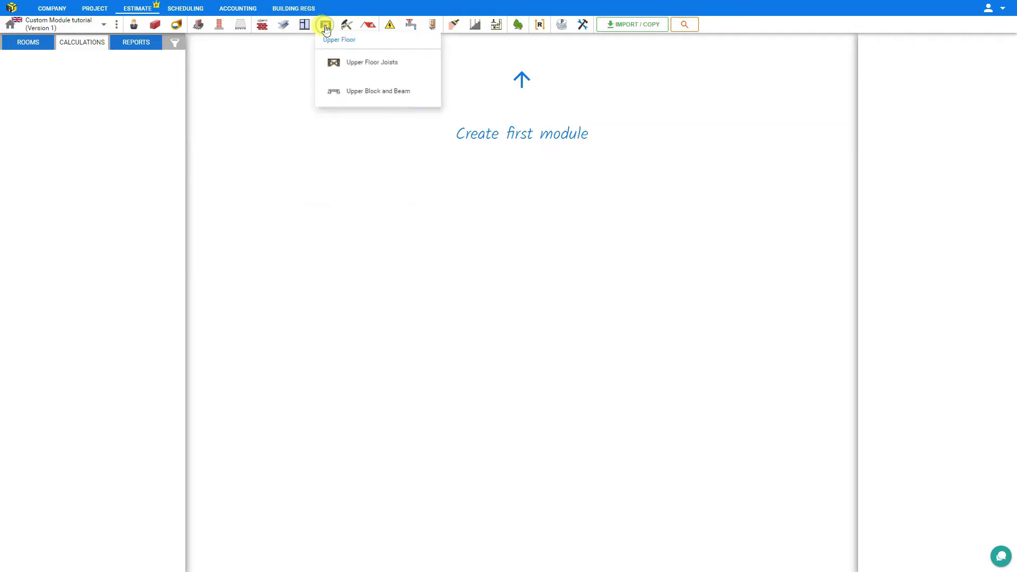
{"action": "left_click", "coordinate": [348, 26]}
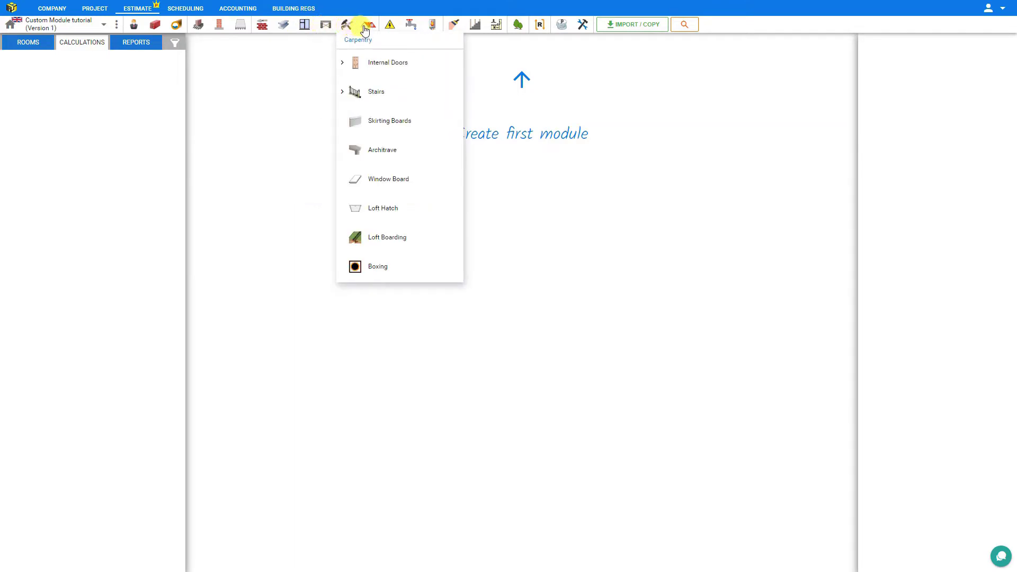
{"action": "left_click", "coordinate": [366, 27]}
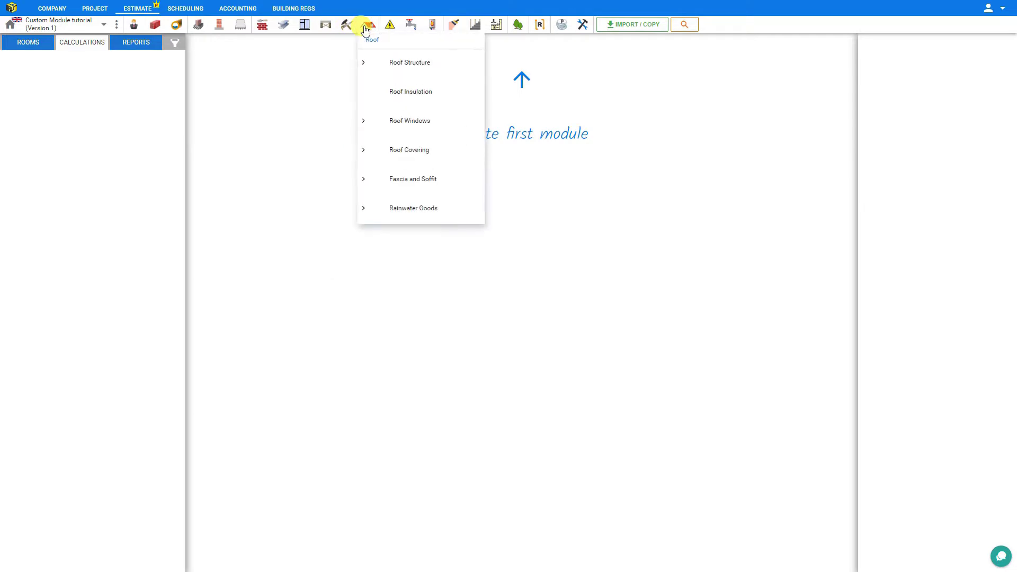
{"action": "left_click", "coordinate": [395, 26]}
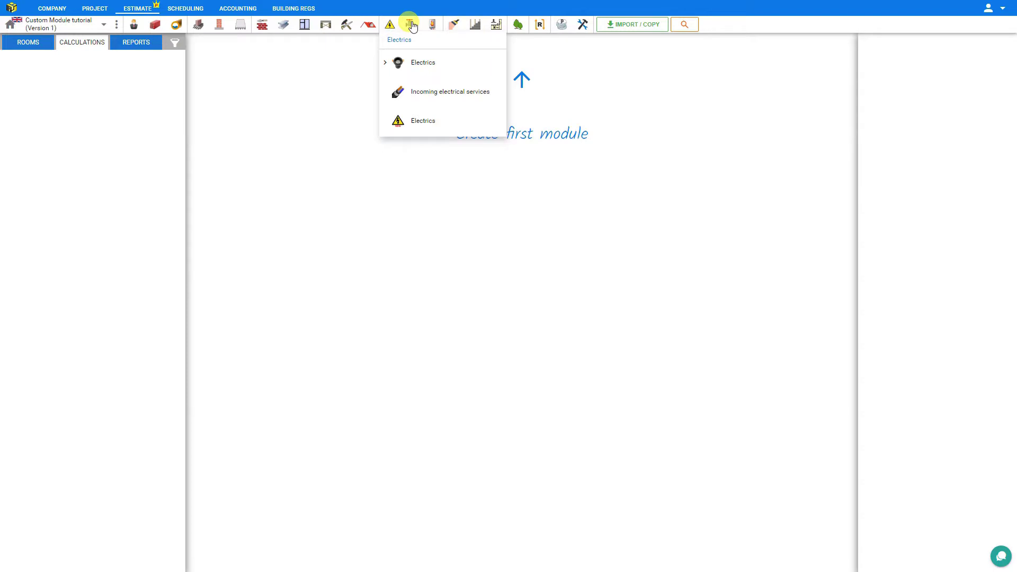
{"action": "left_click", "coordinate": [454, 25]}
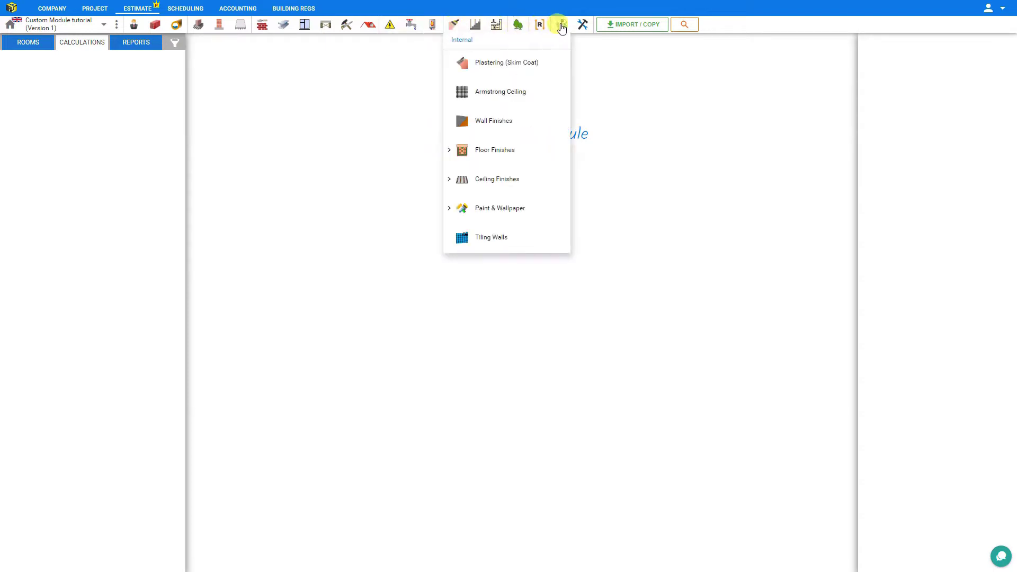
{"action": "left_click", "coordinate": [583, 26]}
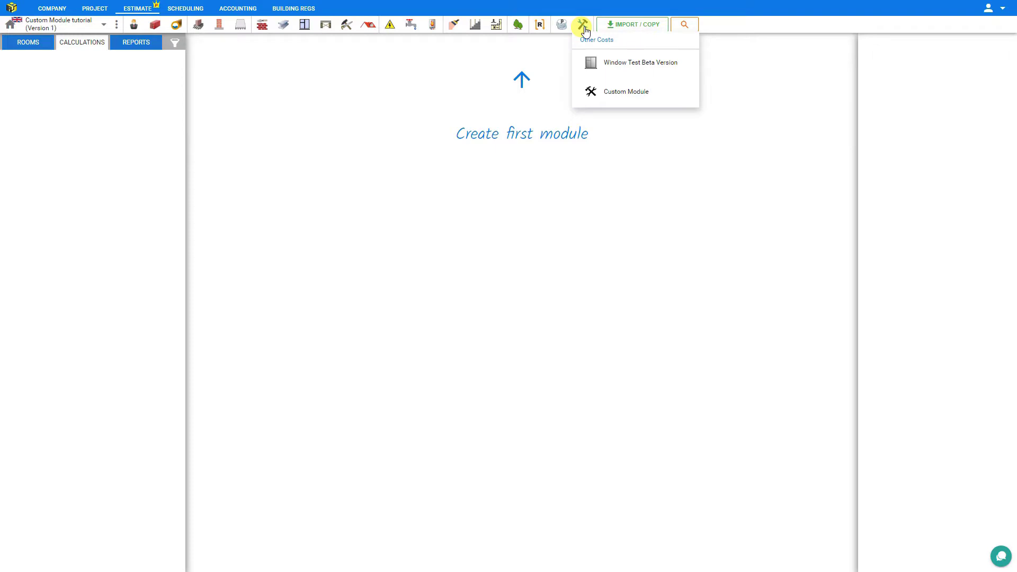
Step: Add a Custom Module from the Other Costs list, keeping its default title and settings
{"action": "left_click", "coordinate": [618, 98]}
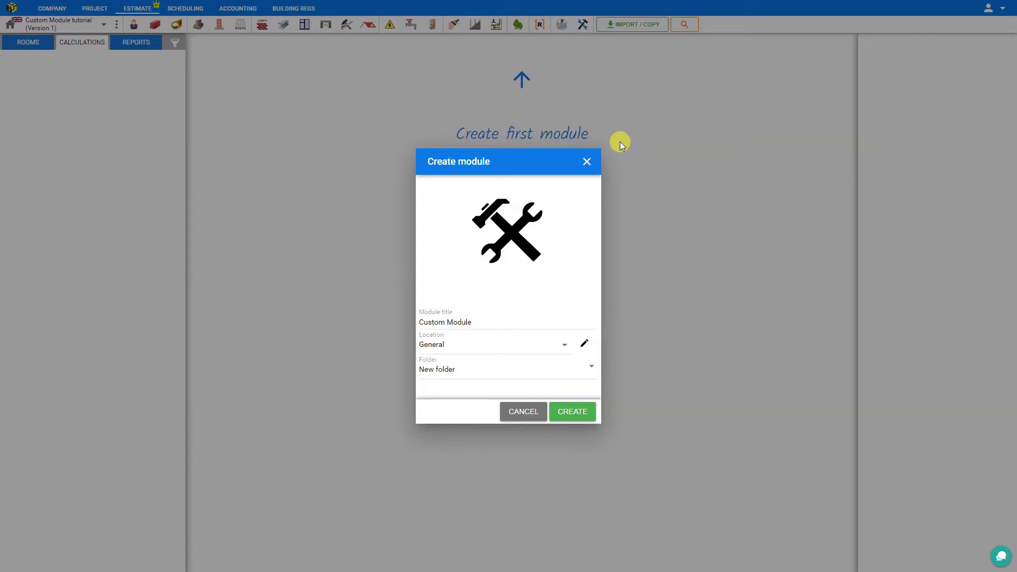
{"action": "left_click", "coordinate": [431, 322]}
{"action": "left_click", "coordinate": [567, 417]}
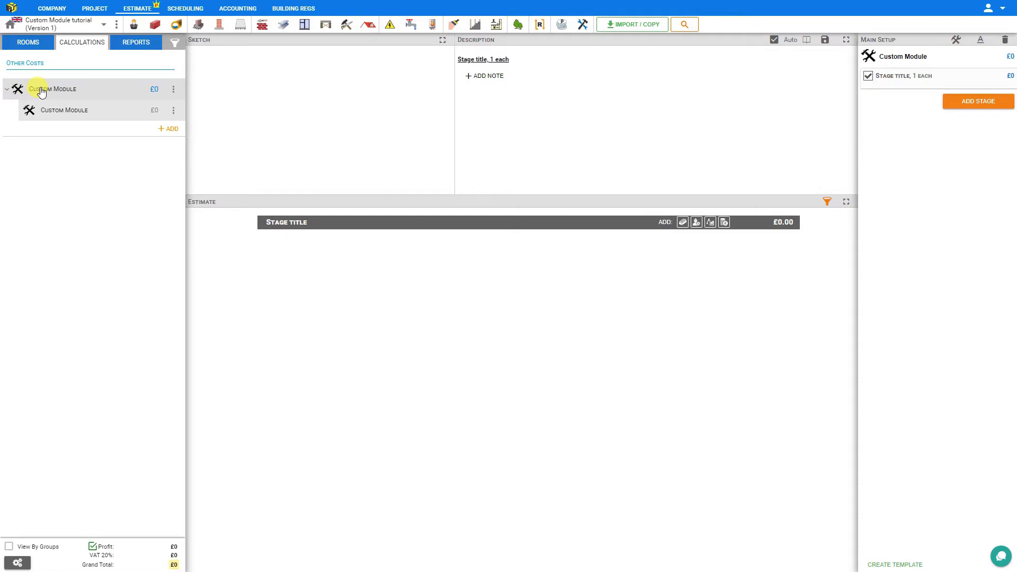
Step: Rename the Custom Module folder to 'Outbuildings' from its options menu
{"action": "left_click", "coordinate": [175, 90]}
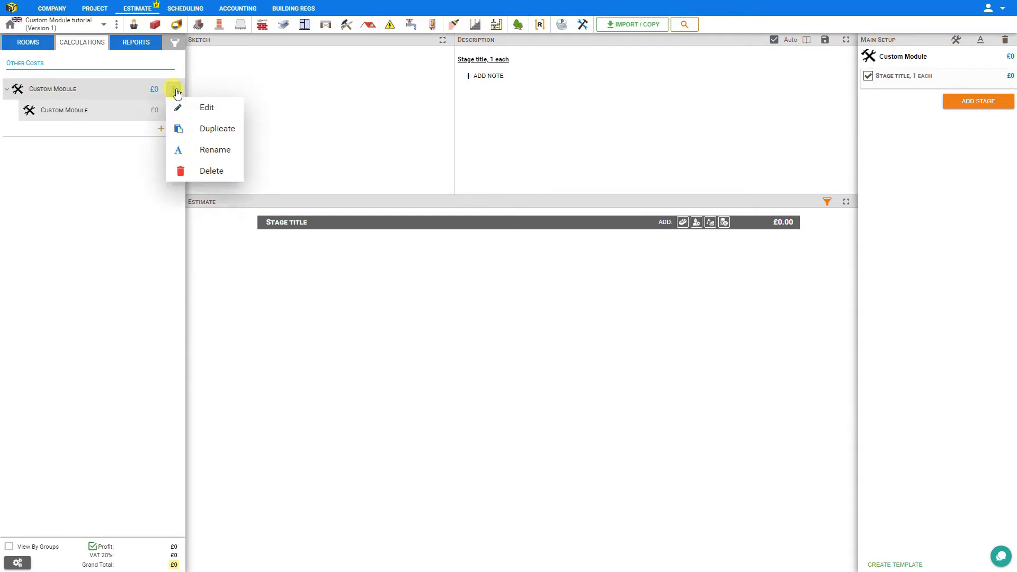
{"action": "left_click", "coordinate": [217, 157]}
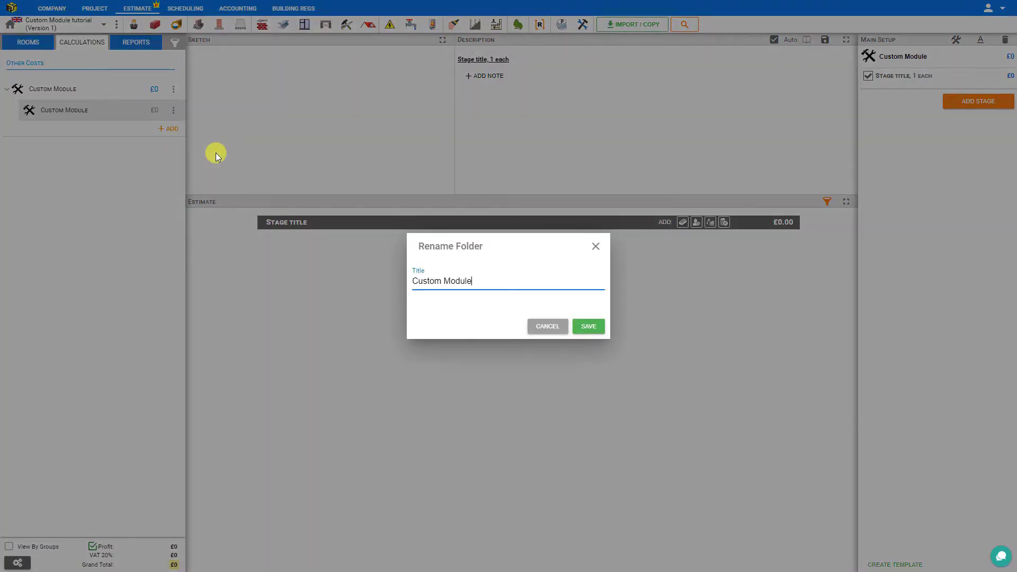
{"action": "triple_click", "coordinate": [486, 282]}
{"action": "type", "text": "Outbuilding"}
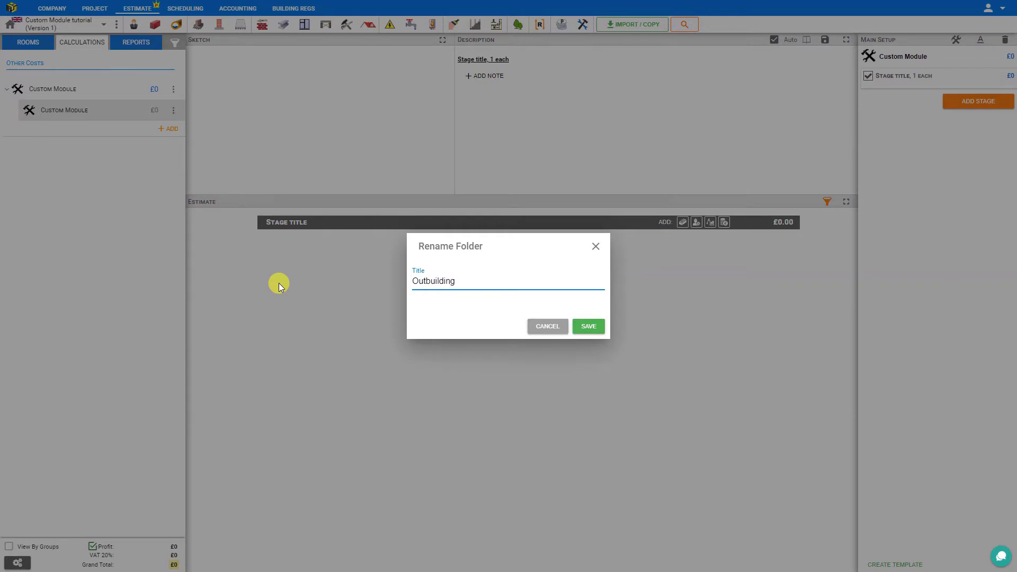
{"action": "type", "text": "s"}
{"action": "left_click", "coordinate": [588, 325]}
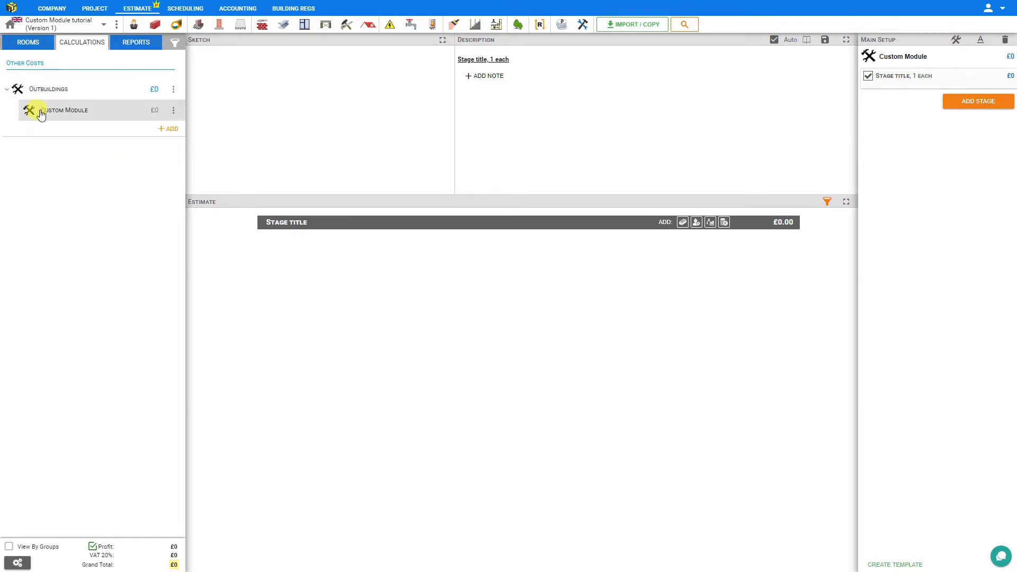
Step: Retitle the module 'Garden Shed (simple)' in Main Setup, abandoning the Rename dialog
{"action": "left_click", "coordinate": [173, 110]}
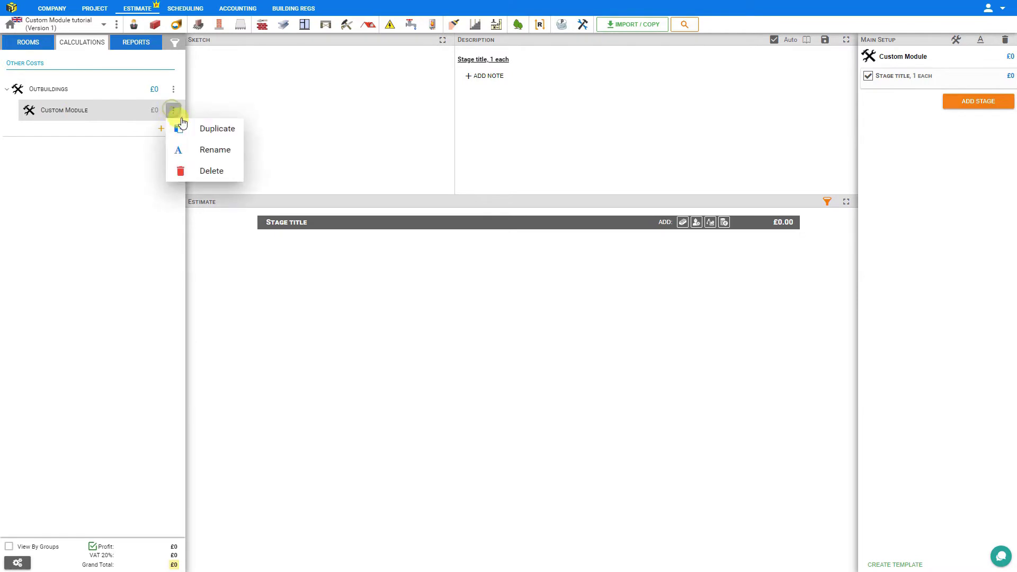
{"action": "left_click", "coordinate": [203, 148]}
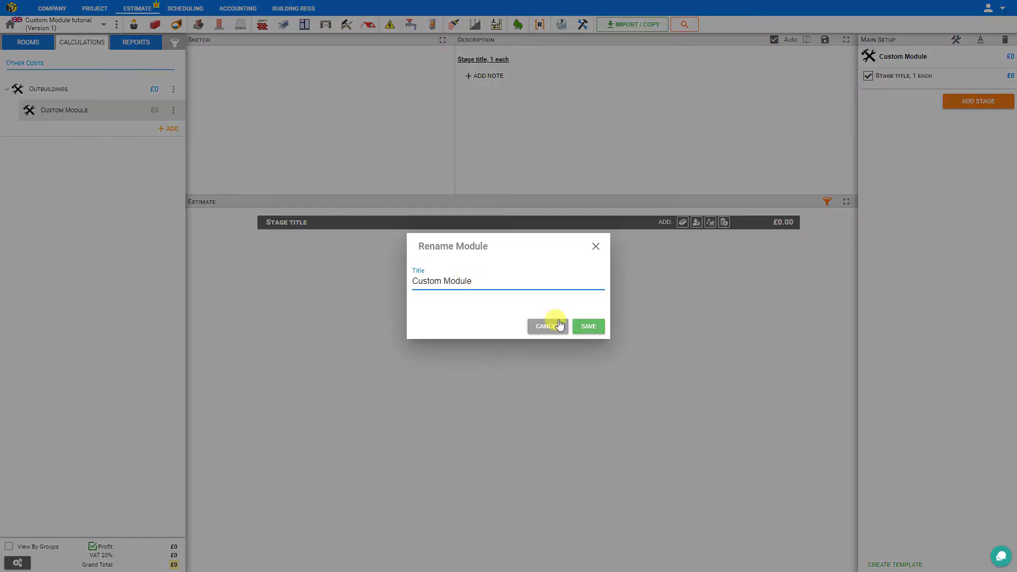
{"action": "left_click", "coordinate": [536, 325]}
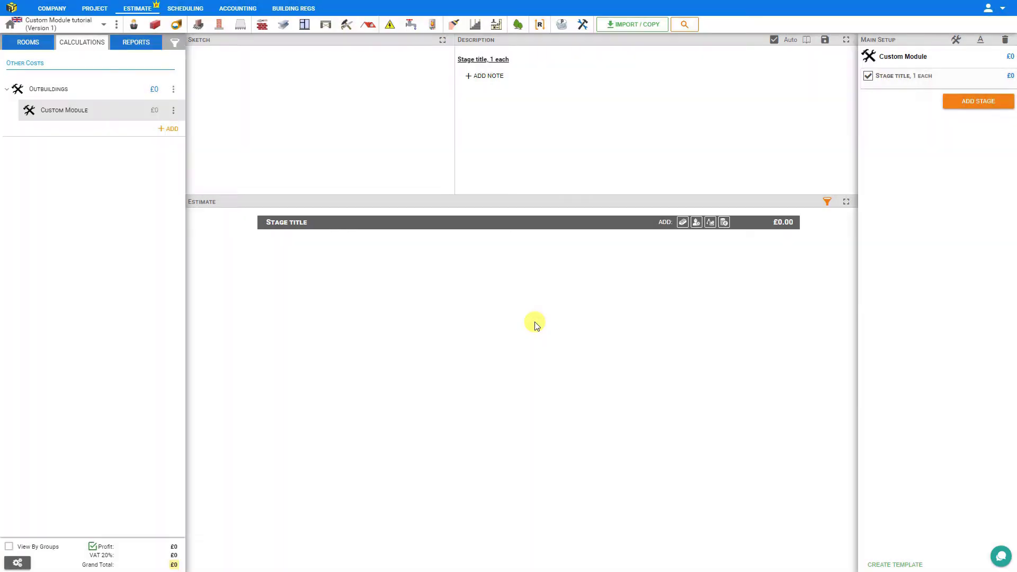
{"action": "left_click", "coordinate": [916, 57]}
{"action": "triple_click", "coordinate": [916, 57]}
{"action": "type", "text": "Garden Shed"}
{"action": "type", "text": " ()"}
{"action": "type", "text": "simple"}
{"action": "left_click", "coordinate": [911, 111]}
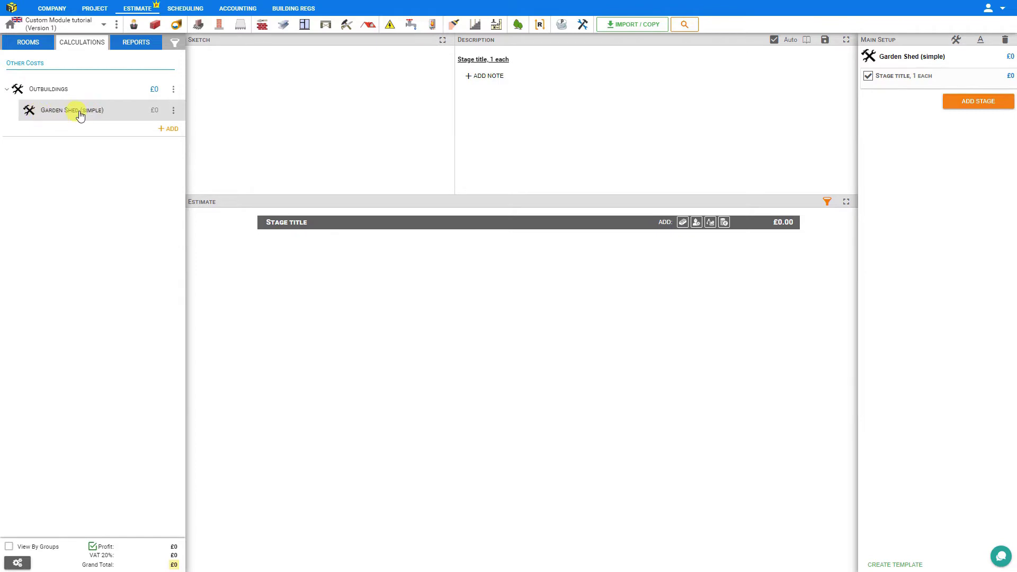
Step: Choose the shed picture from the icon library as the Garden Shed (simple) icon
{"action": "left_click", "coordinate": [868, 58]}
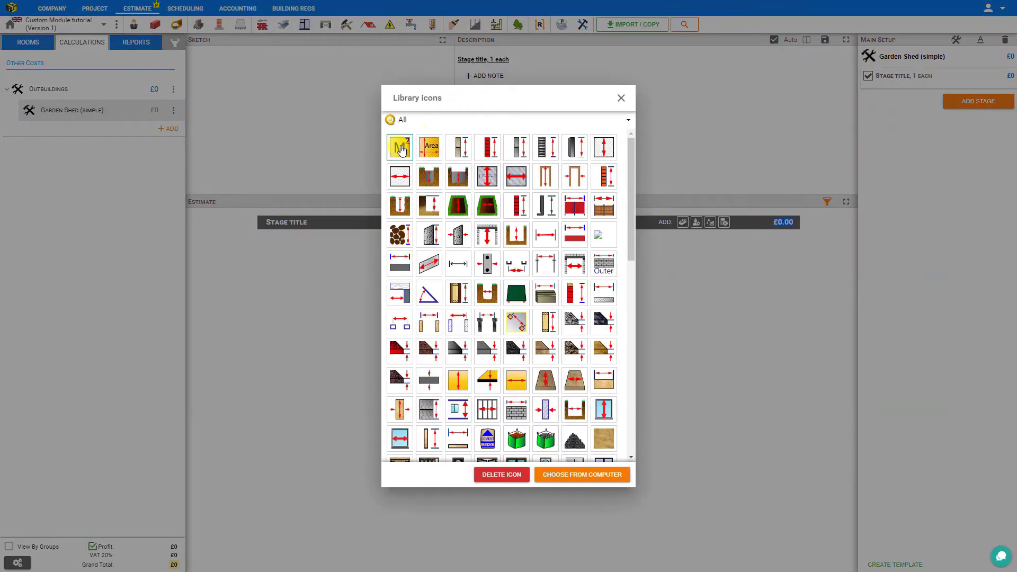
{"action": "left_click_drag", "start_coordinate": [631, 156], "coordinate": [635, 409]}
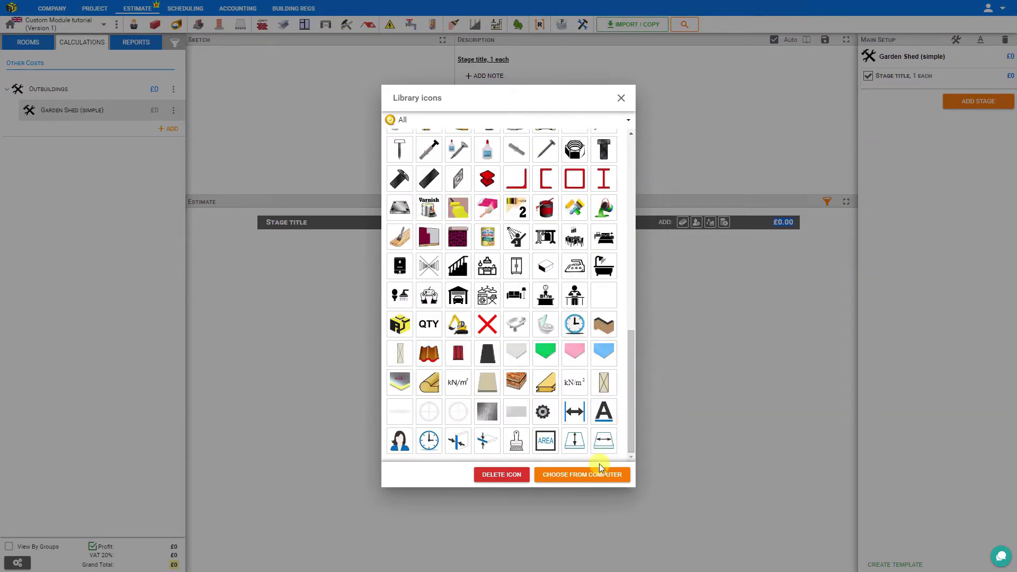
{"action": "left_click", "coordinate": [579, 475]}
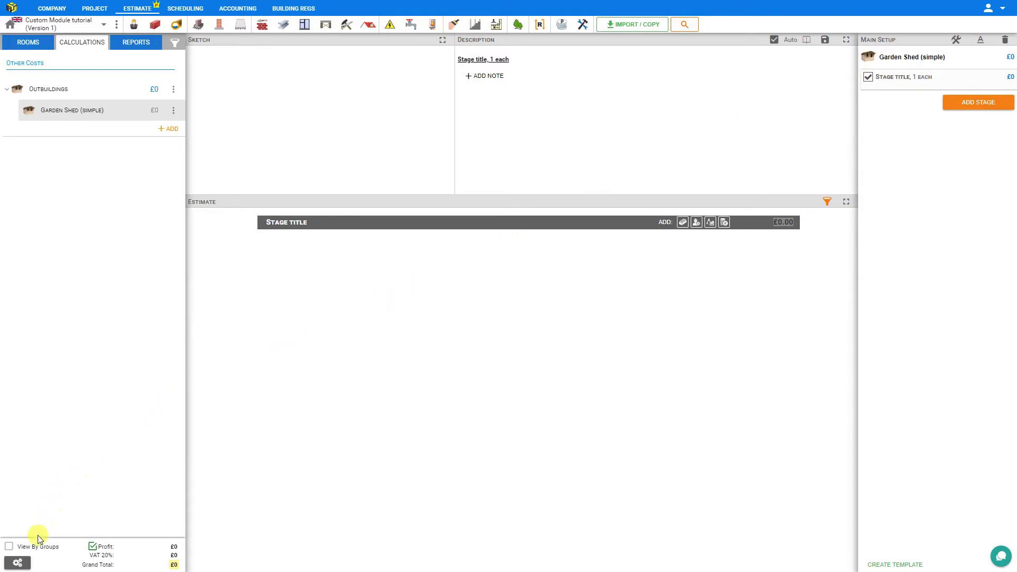
Step: Try the Add profit, Show/Hide and material profit slider options, then leave profit off
{"action": "left_click", "coordinate": [23, 566]}
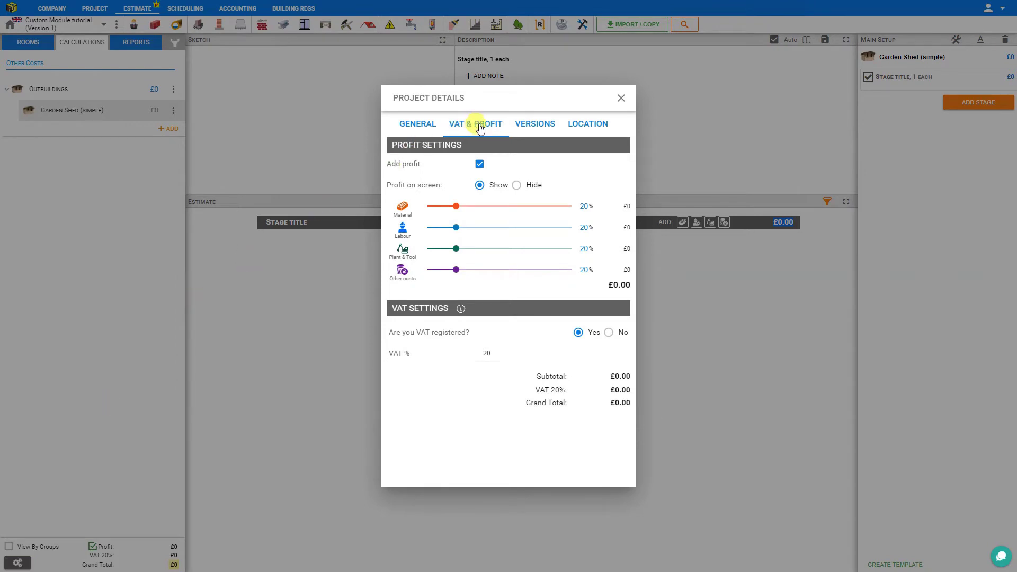
{"action": "left_click", "coordinate": [480, 167]}
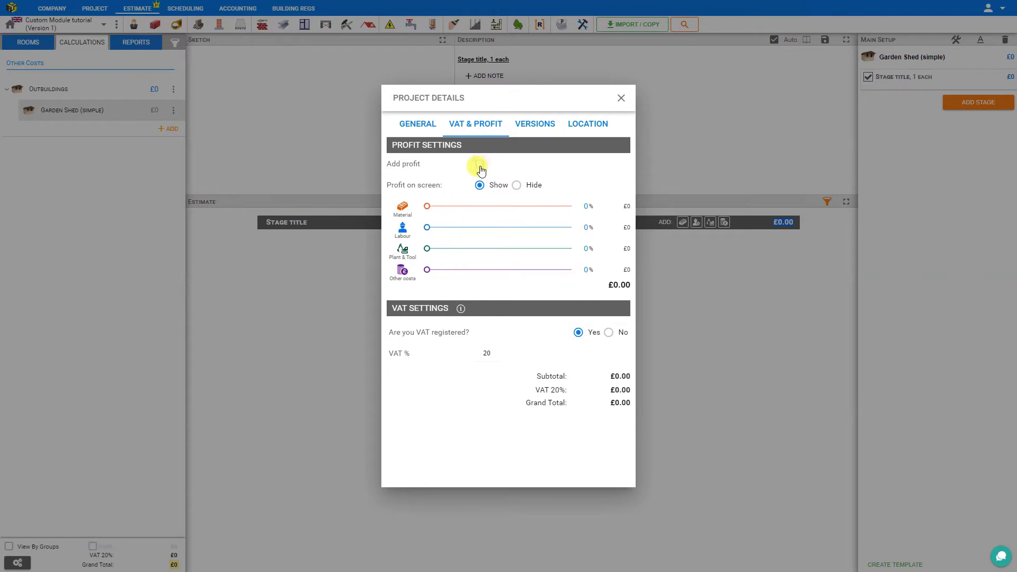
{"action": "left_click", "coordinate": [480, 166]}
{"action": "left_click", "coordinate": [481, 167]}
{"action": "left_click", "coordinate": [481, 166]}
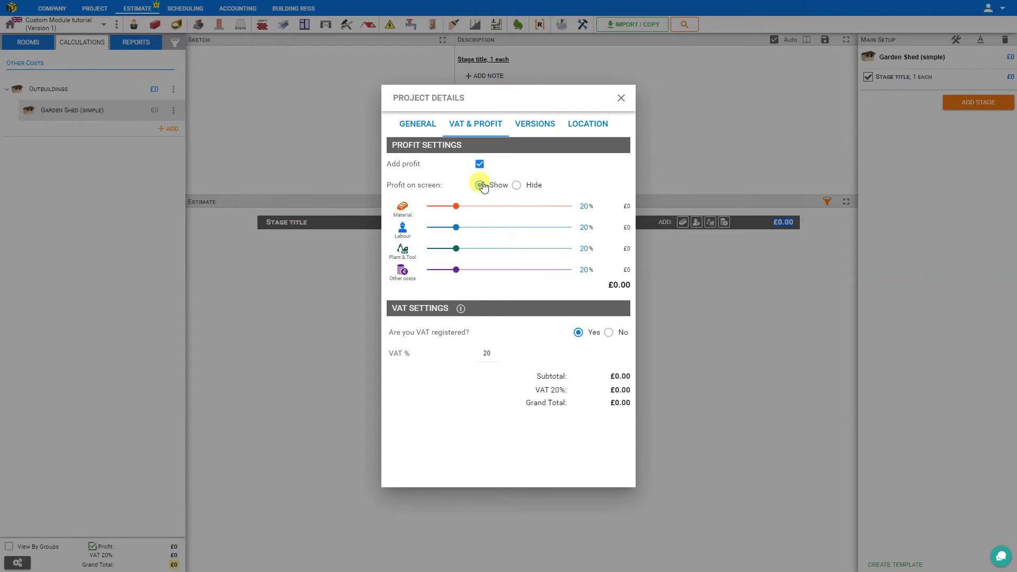
{"action": "left_click", "coordinate": [516, 189]}
{"action": "mouse_move", "coordinate": [458, 210]}
{"action": "left_mouse_down"}
{"action": "mouse_move", "coordinate": [440, 213]}
{"action": "mouse_move", "coordinate": [459, 212]}
{"action": "left_mouse_up"}
{"action": "left_click", "coordinate": [478, 186]}
{"action": "left_click", "coordinate": [479, 165]}
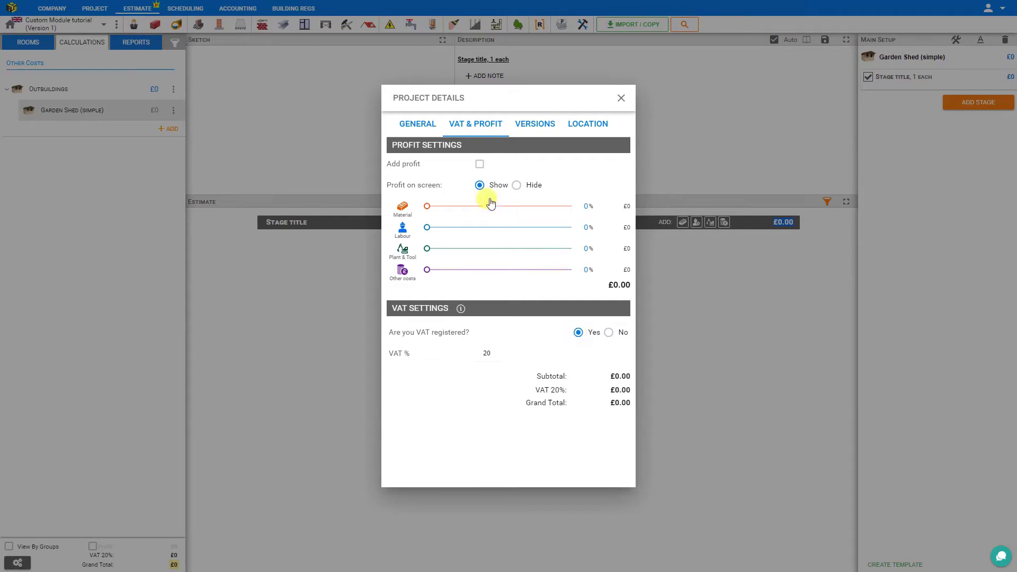
{"action": "left_click", "coordinate": [623, 98]}
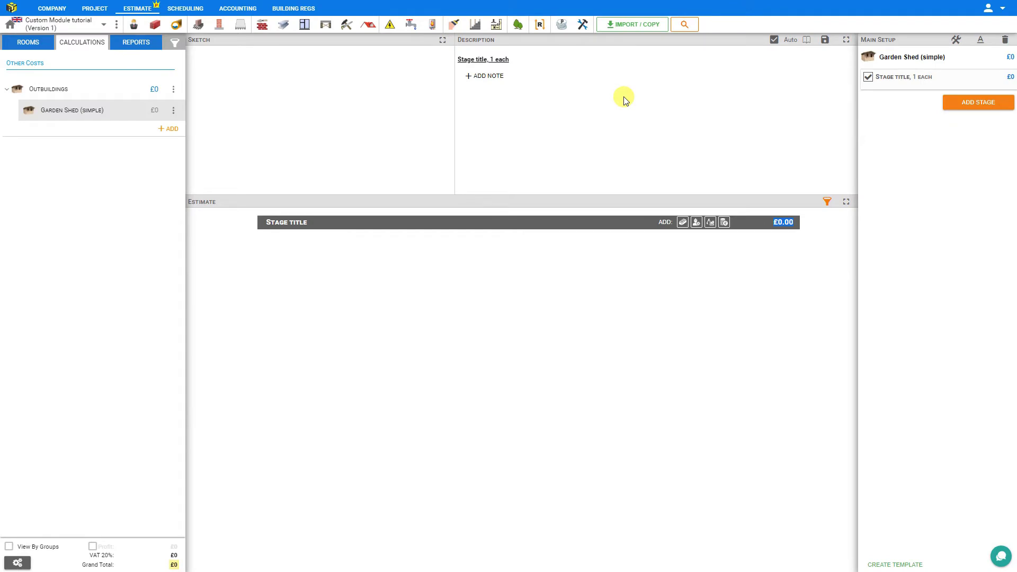
Step: Widen the sketch pane, heighten the estimate pane, and try each pane's full-screen toggle
{"action": "mouse_move", "coordinate": [454, 123]}
{"action": "left_mouse_down"}
{"action": "mouse_move", "coordinate": [542, 123]}
{"action": "mouse_move", "coordinate": [494, 146]}
{"action": "left_mouse_up"}
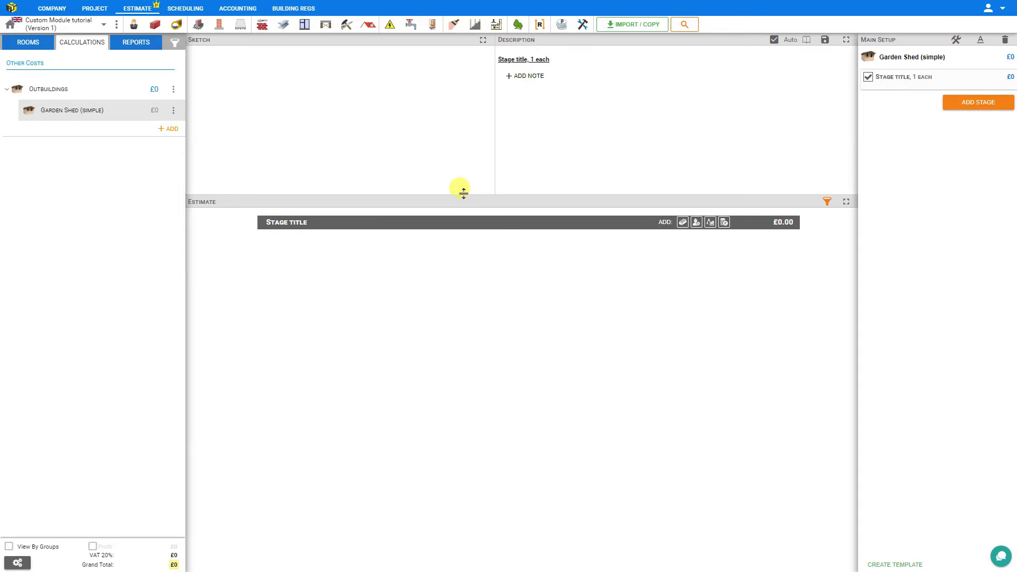
{"action": "mouse_move", "coordinate": [463, 194]}
{"action": "left_mouse_down"}
{"action": "mouse_move", "coordinate": [472, 375]}
{"action": "mouse_move", "coordinate": [454, 177]}
{"action": "left_mouse_up"}
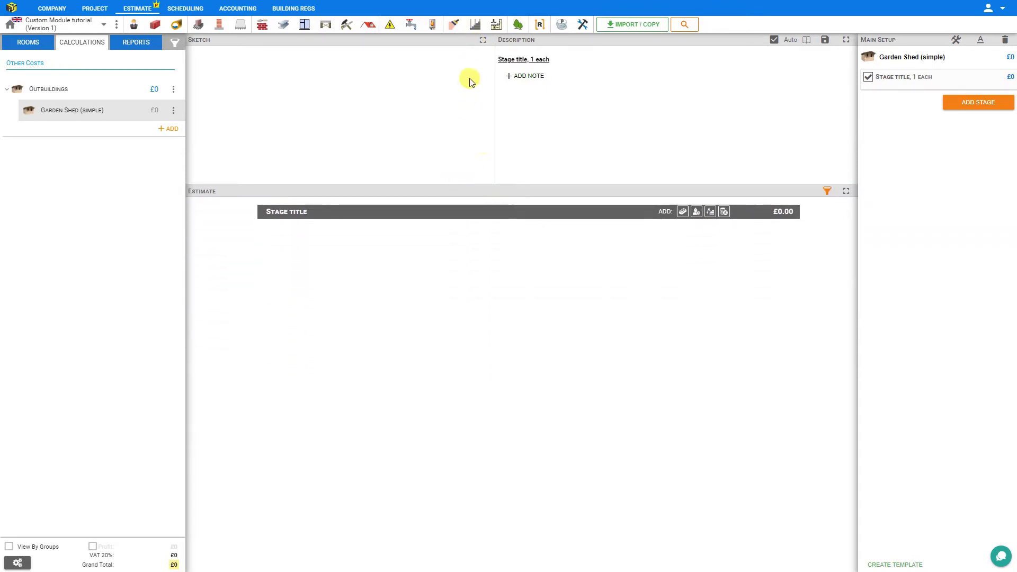
{"action": "left_click", "coordinate": [483, 40]}
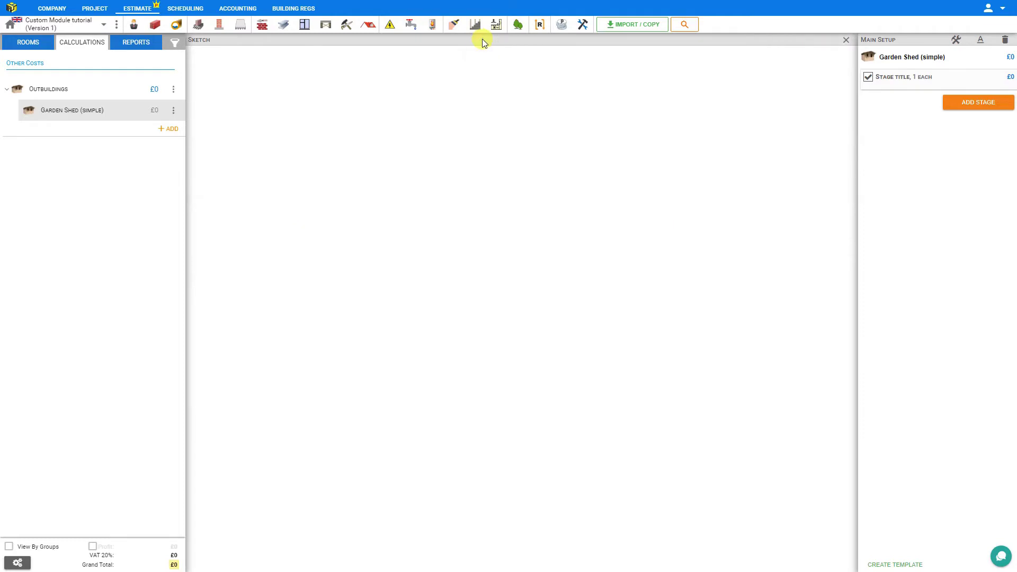
{"action": "left_click", "coordinate": [845, 41]}
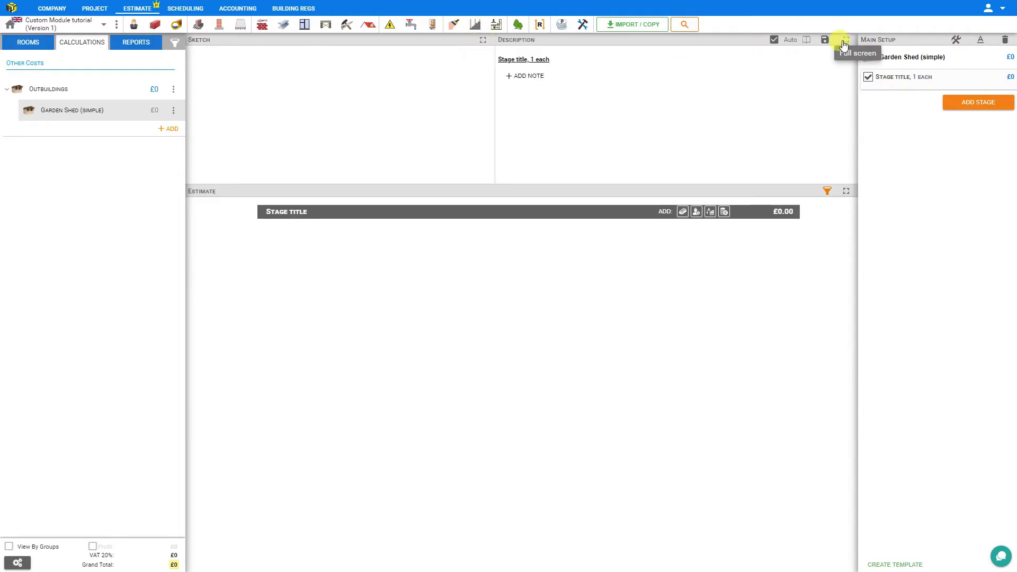
{"action": "left_click", "coordinate": [846, 41]}
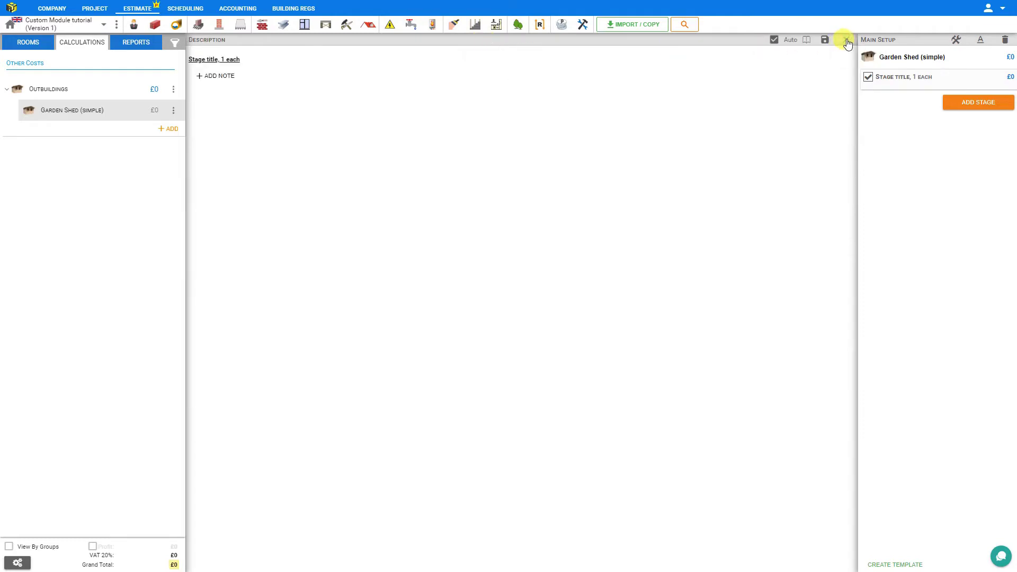
{"action": "left_click", "coordinate": [846, 41]}
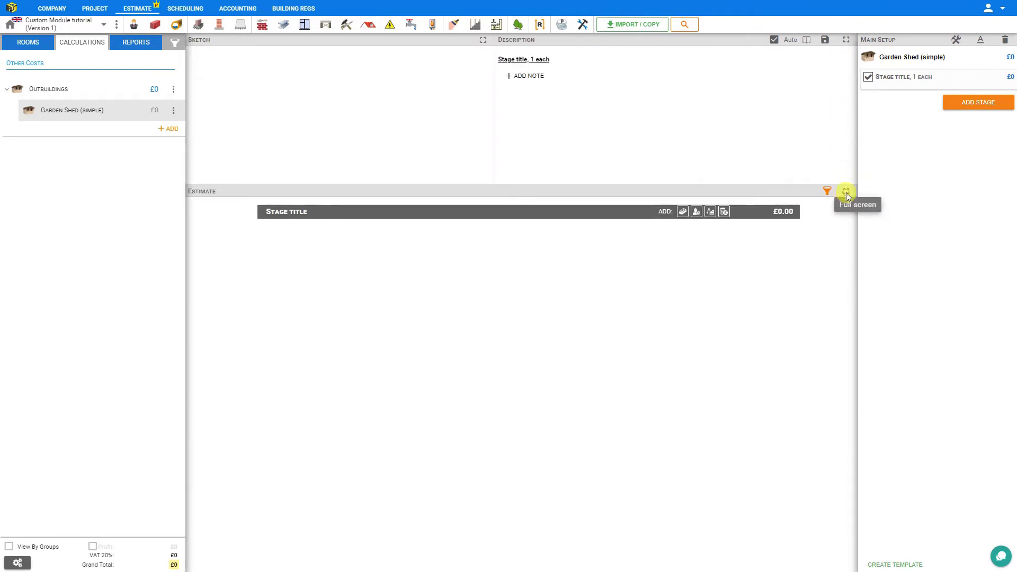
{"action": "left_click", "coordinate": [845, 193]}
Step: Add a 'Garden Shed 1800 x 3600mm' material line, 1 each at 1000
{"action": "left_click", "coordinate": [846, 41]}
{"action": "left_click", "coordinate": [683, 212]}
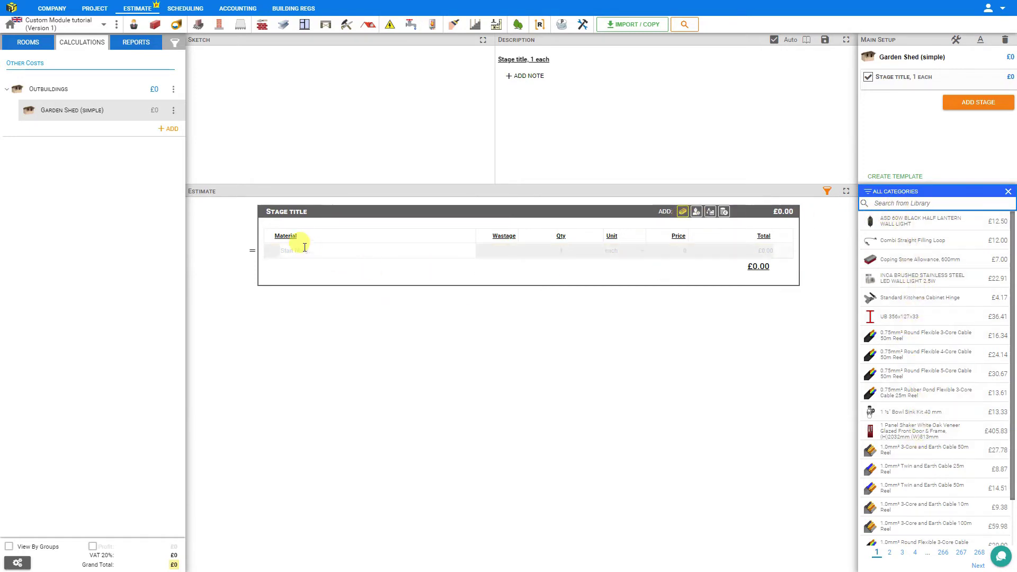
{"action": "left_click", "coordinate": [286, 252]}
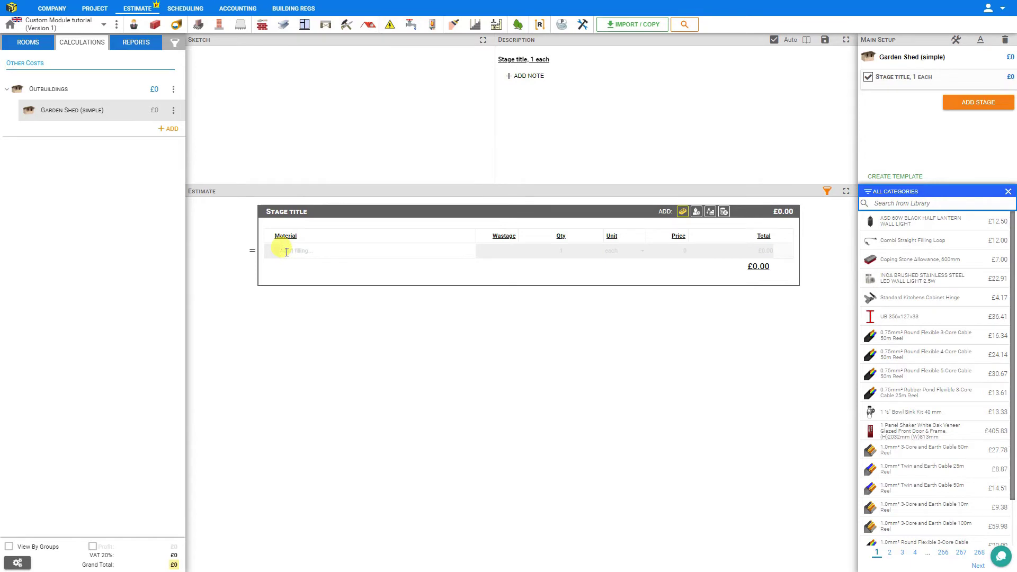
{"action": "type", "text": "Garden Shed 1800 x 3600mm"}
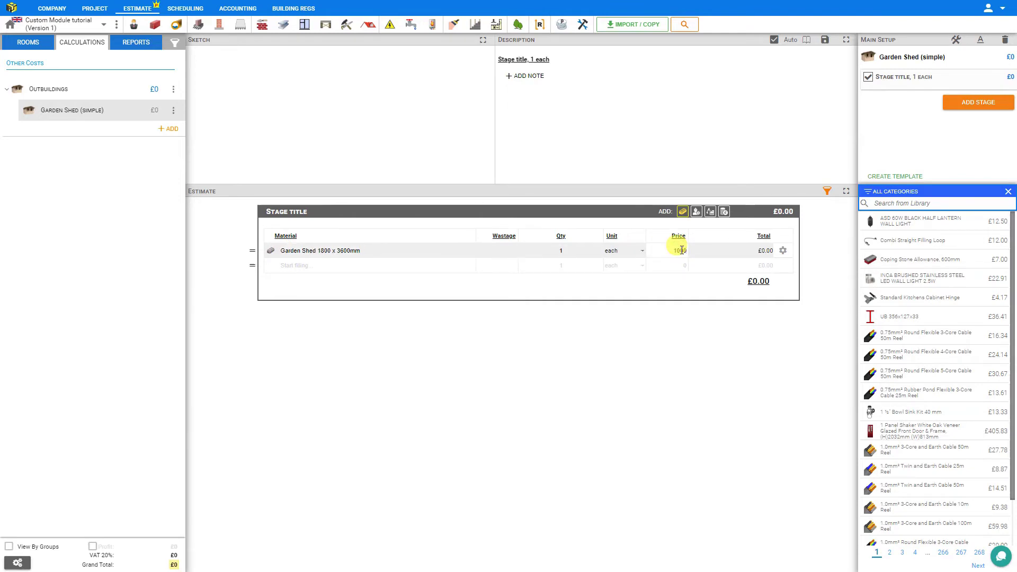
{"action": "left_click", "coordinate": [285, 266]}
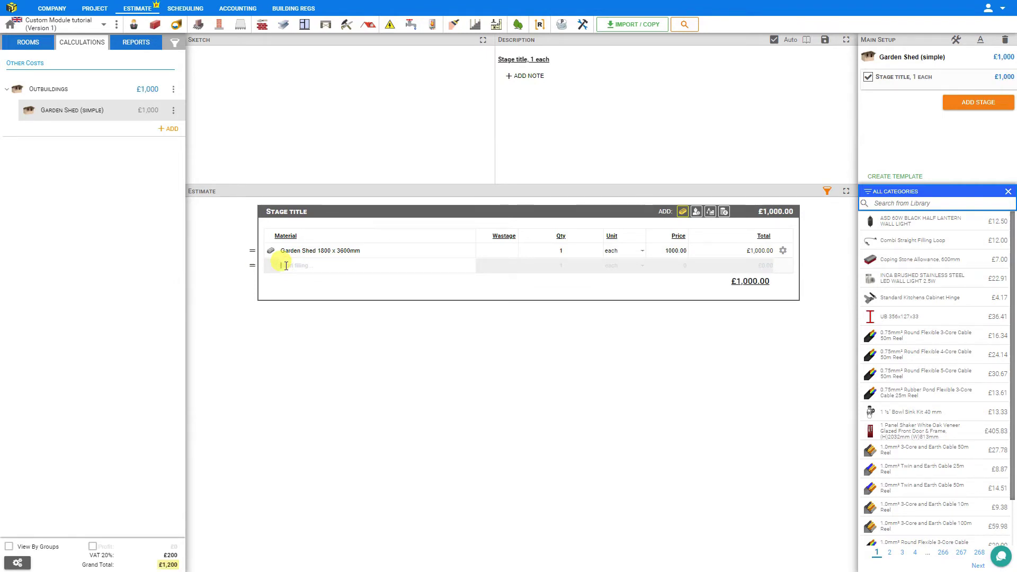
Step: Add Textured Paving Slab 450 x 450mm from the library as 8 m2 at 28.15
{"action": "left_click", "coordinate": [902, 203]}
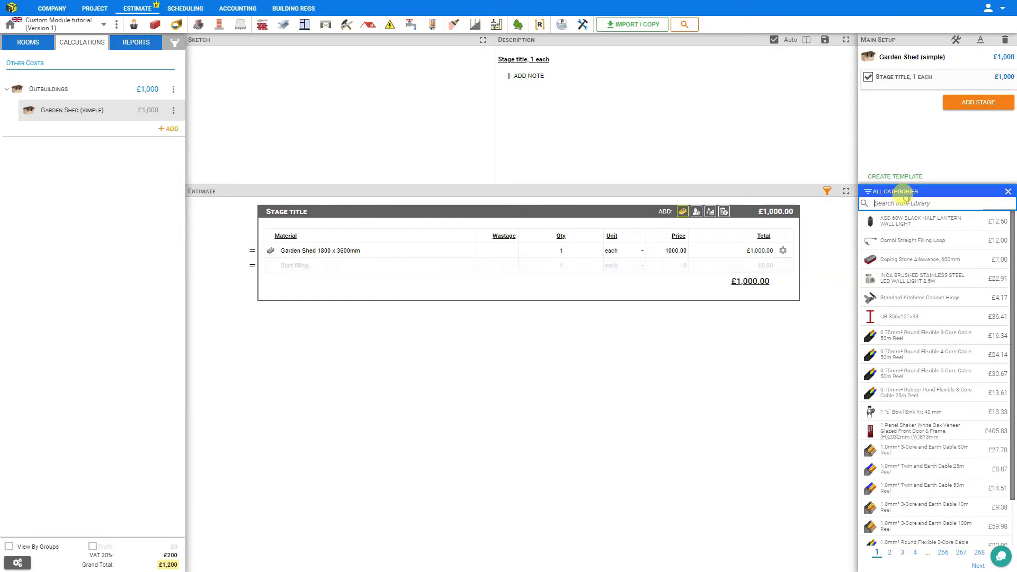
{"action": "type", "text": "paving"}
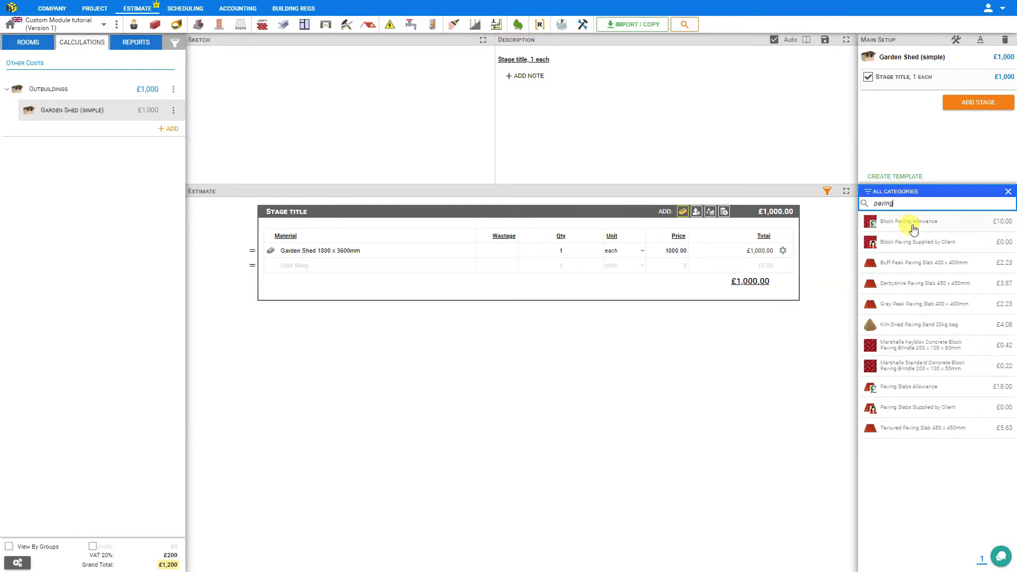
{"action": "left_click", "coordinate": [899, 433]}
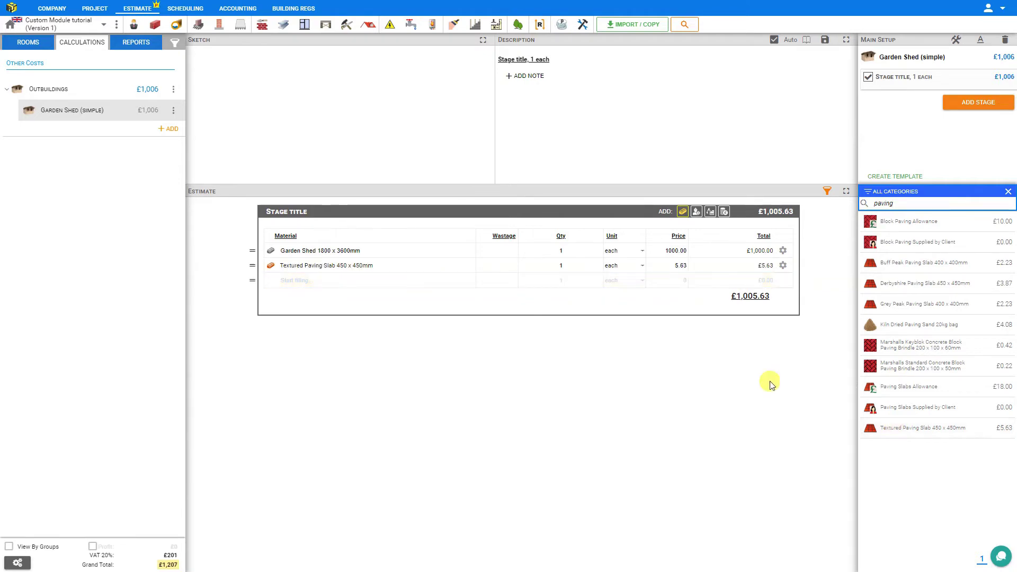
{"action": "left_click", "coordinate": [635, 267]}
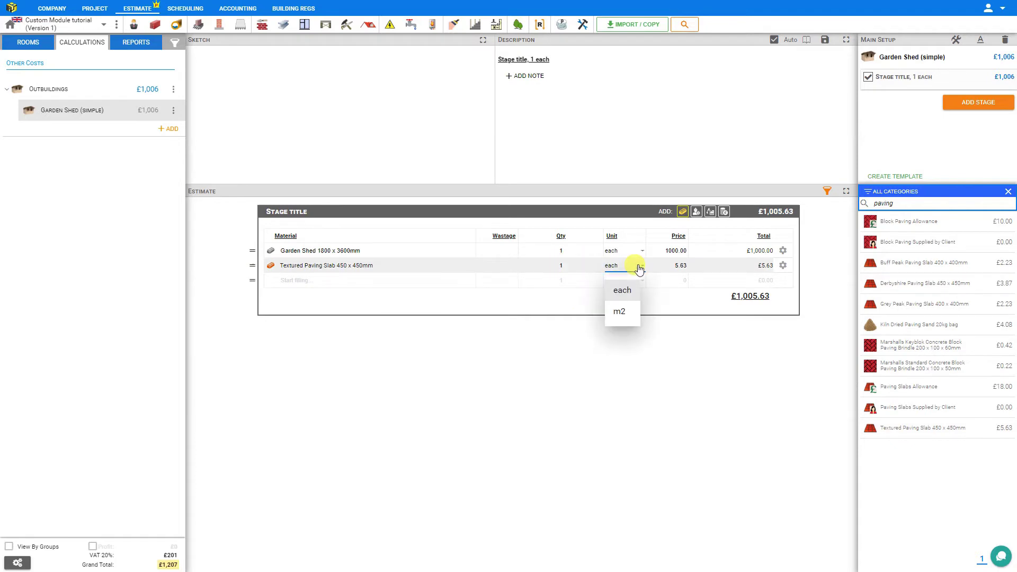
{"action": "left_click", "coordinate": [629, 313]}
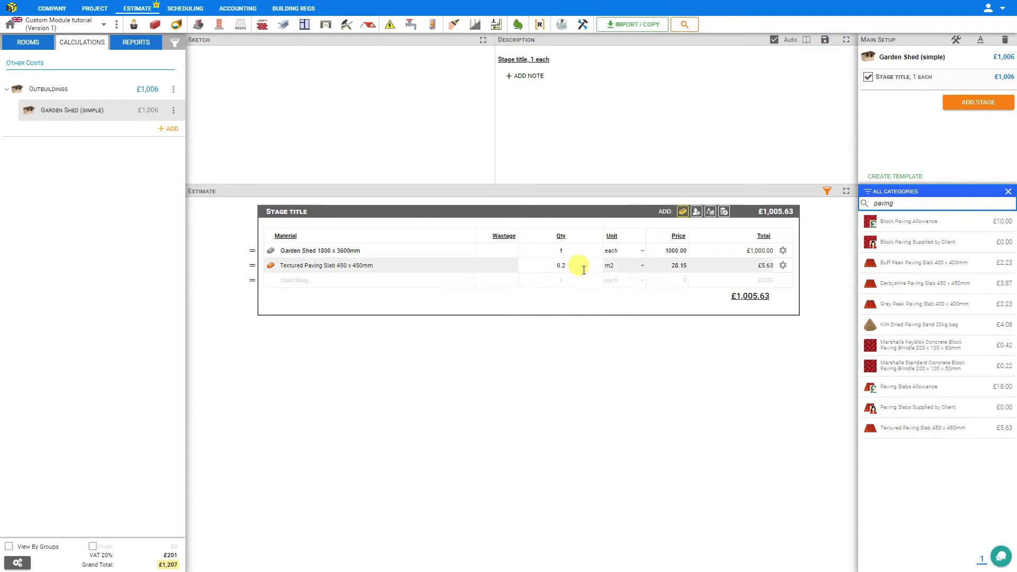
{"action": "left_click", "coordinate": [534, 265]}
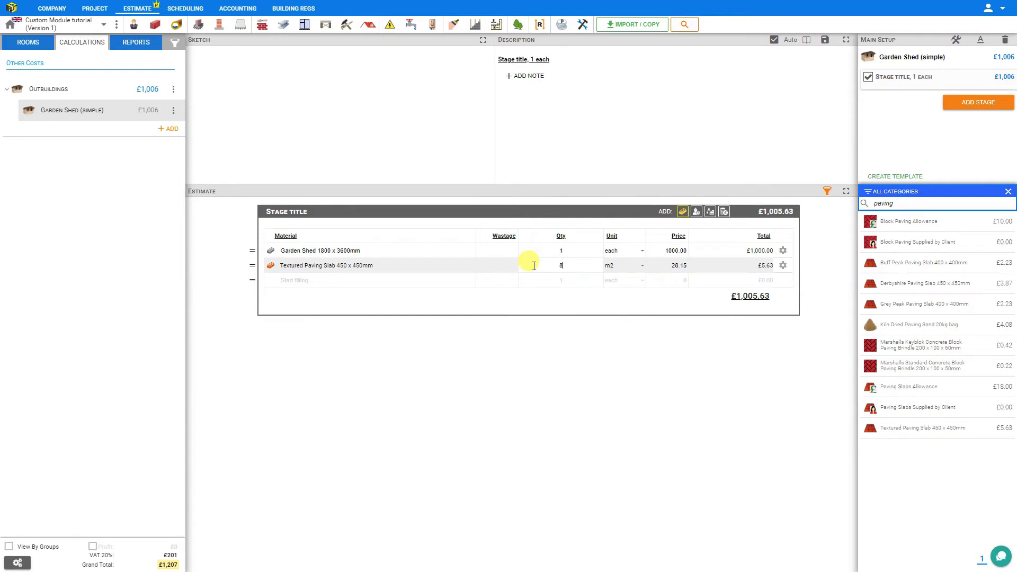
{"action": "left_click", "coordinate": [577, 298]}
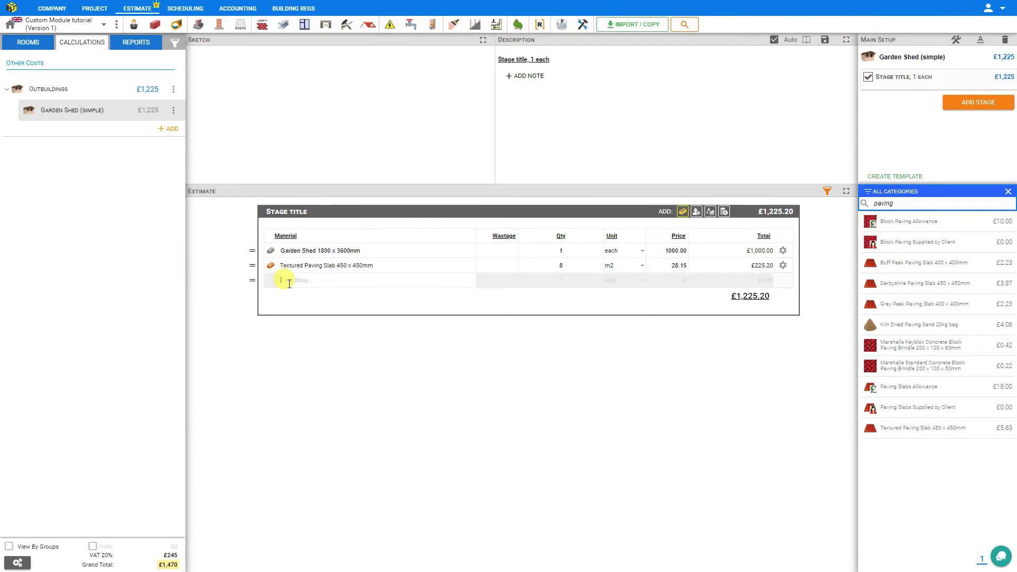
Step: Search the library for sharp sand and add one Sharp Sand Bulk Bag at 31.67
{"action": "double_click", "coordinate": [894, 203]}
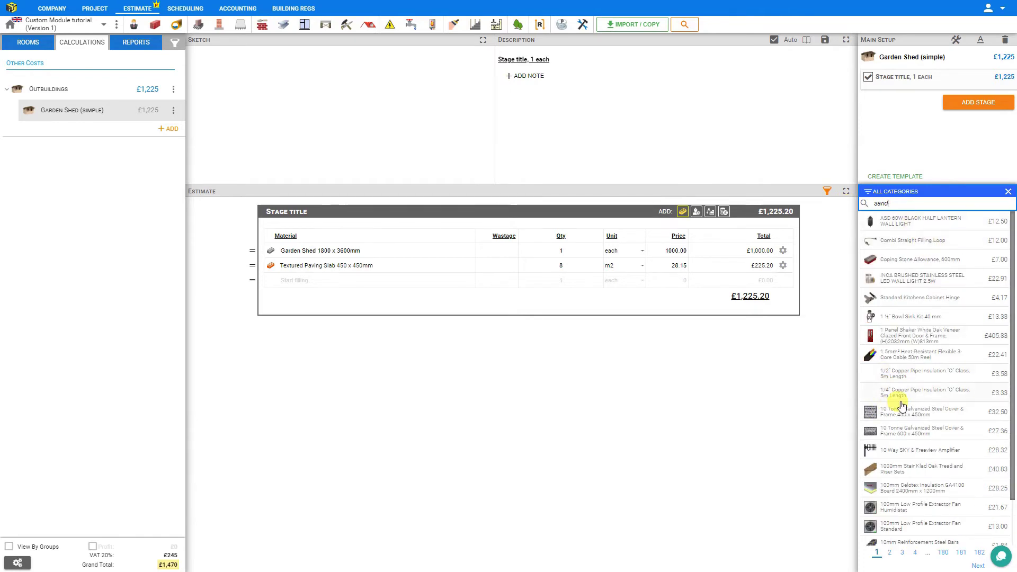
{"action": "type", "text": "sharp"}
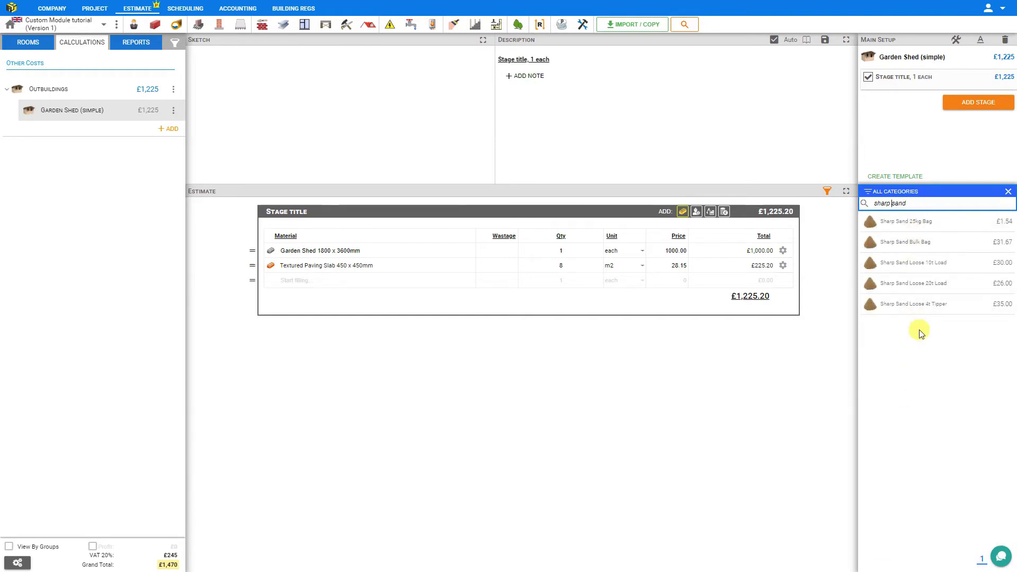
{"action": "left_click", "coordinate": [905, 246]}
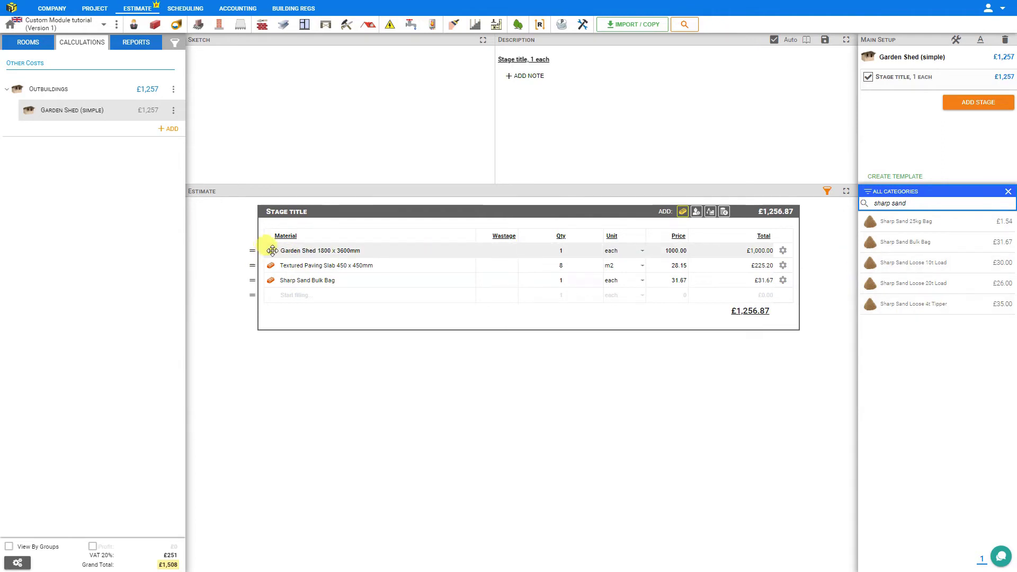
Step: Save the Garden Shed 1800 x 3600mm line to the materials library under Landscaping
{"action": "left_click", "coordinate": [783, 252]}
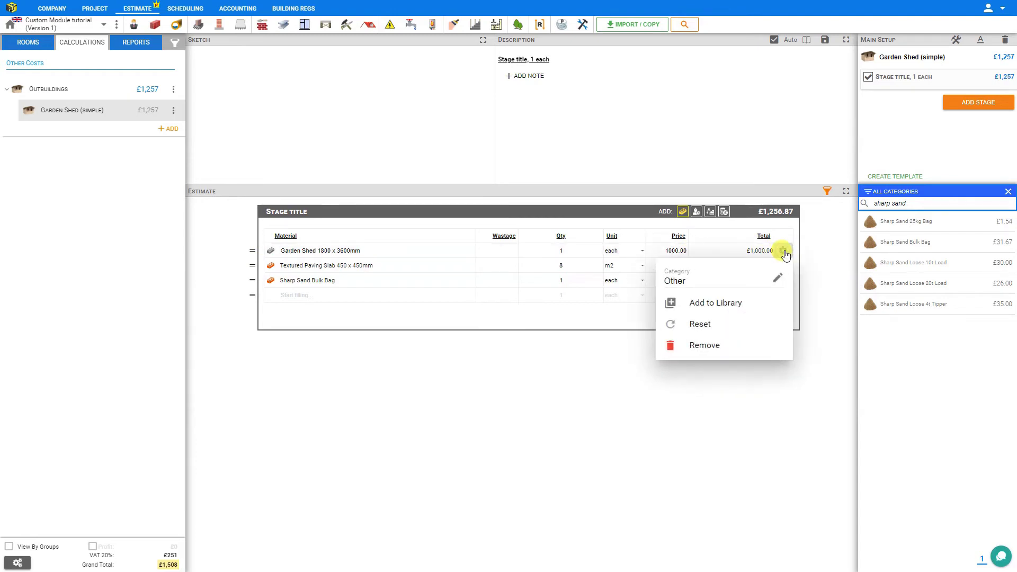
{"action": "left_click", "coordinate": [723, 304]}
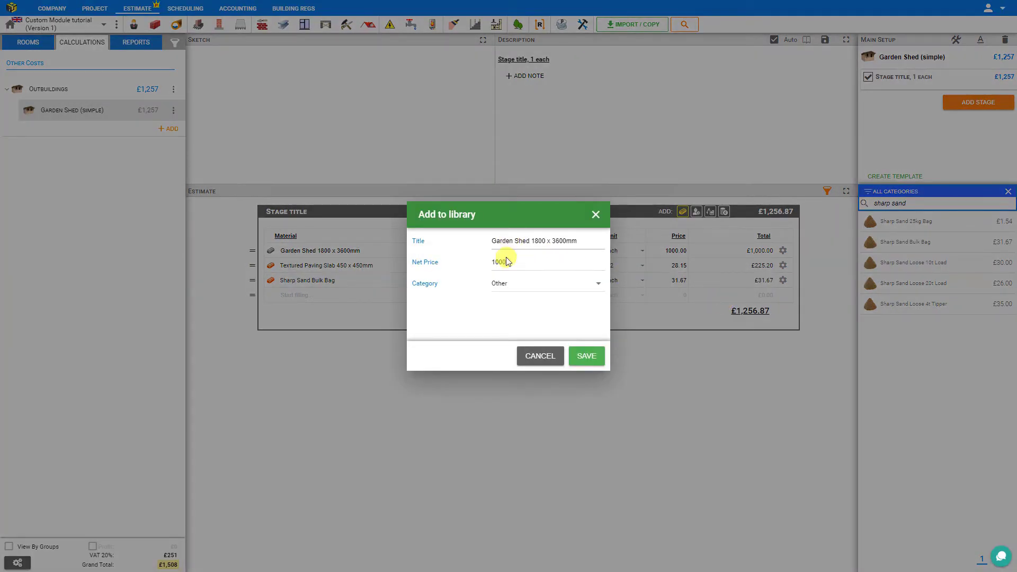
{"action": "left_click", "coordinate": [590, 284]}
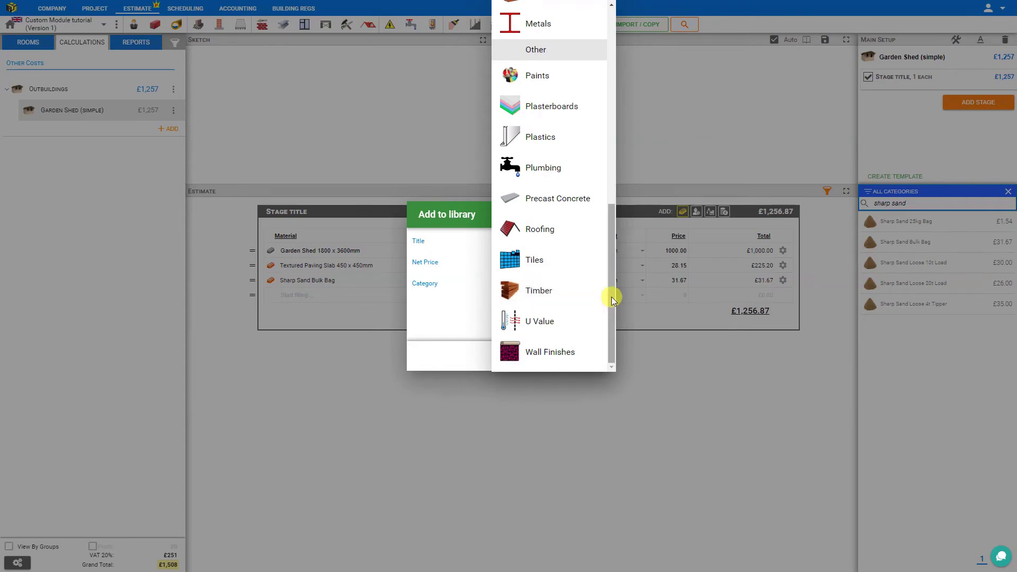
{"action": "left_click_drag", "start_coordinate": [611, 296], "coordinate": [612, 177]}
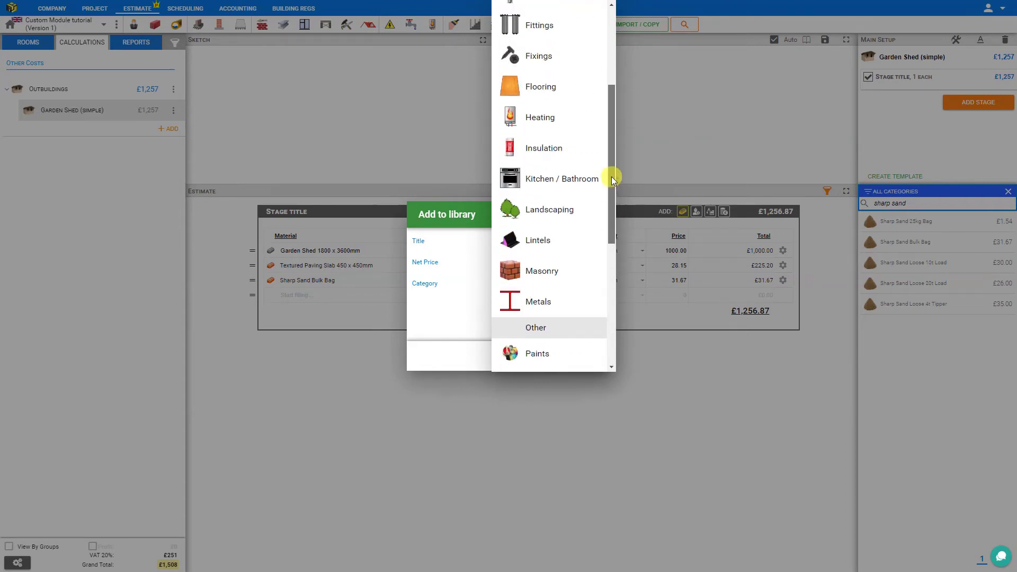
{"action": "left_click", "coordinate": [559, 213]}
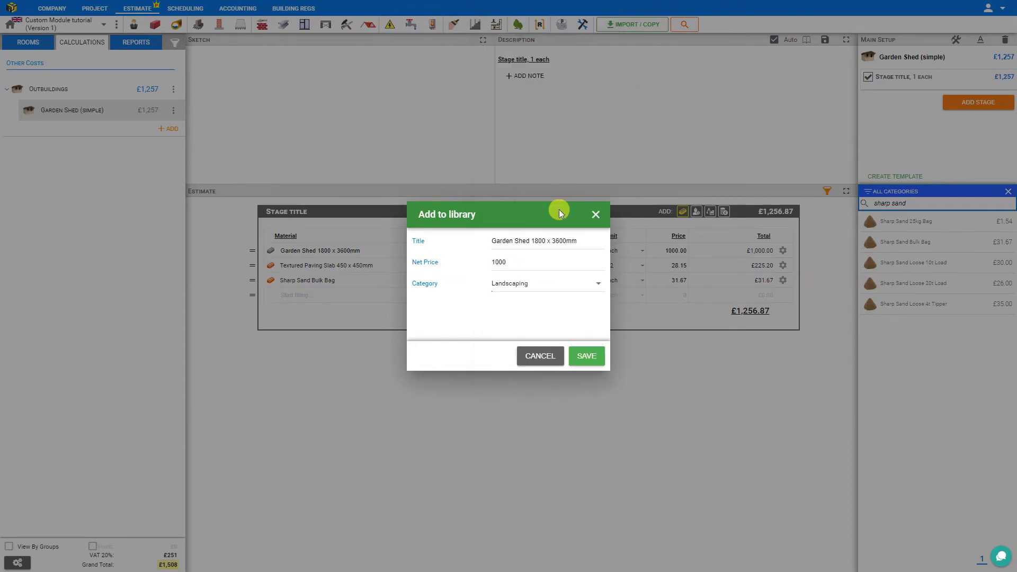
{"action": "left_click", "coordinate": [586, 356]}
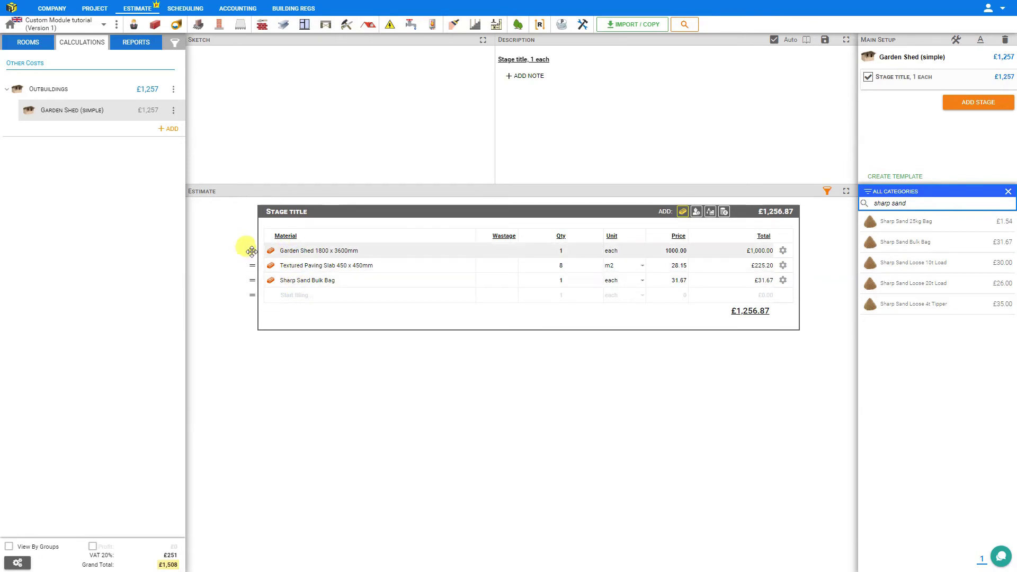
Step: Reorder the stage's material lines by dragging the Garden Shed row to a new position
{"action": "mouse_move", "coordinate": [251, 251]}
{"action": "left_mouse_down"}
{"action": "mouse_move", "coordinate": [247, 271]}
{"action": "mouse_move", "coordinate": [250, 239]}
{"action": "left_mouse_up"}
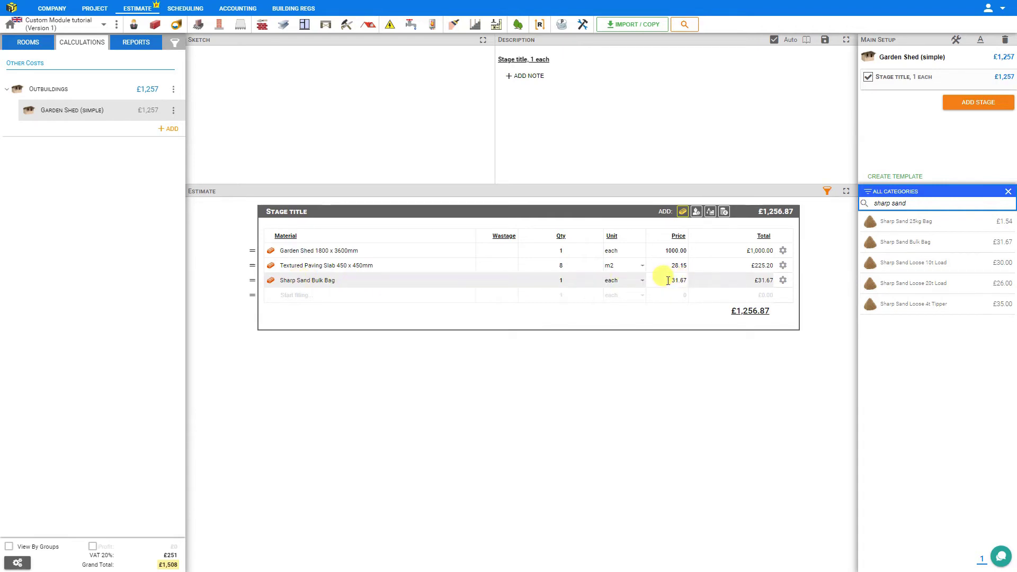
Step: Override the Sharp Sand Bulk Bag price to 25.00, dropping the stage to £1,250.20
{"action": "left_click_drag", "start_coordinate": [669, 280], "coordinate": [679, 280]}
{"action": "key", "text": "Return"}
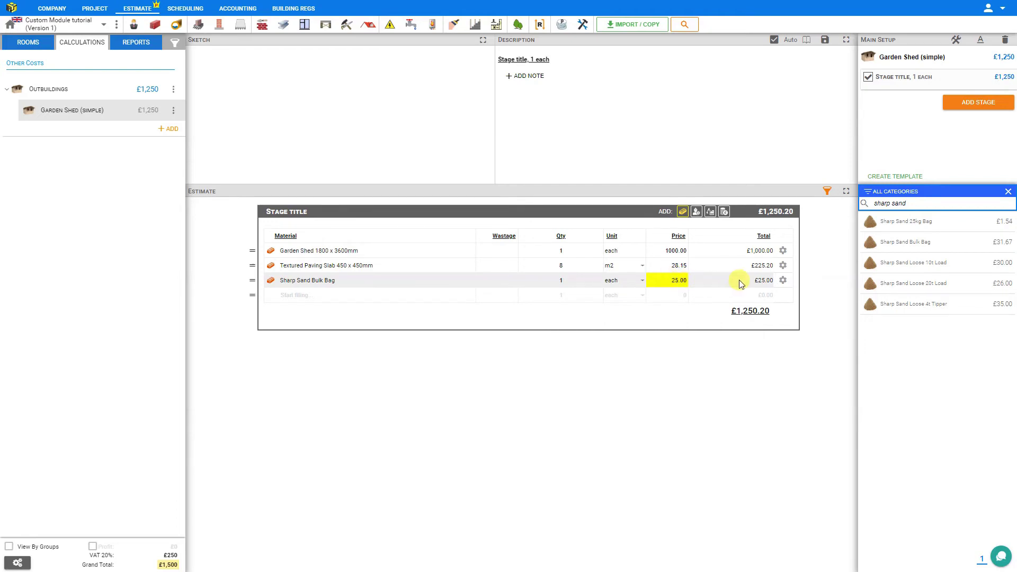
Step: Reset Sharp Sand Bulk Bag to its 31.67 library price, check the supplier page, keep the line
{"action": "left_click", "coordinate": [783, 280]}
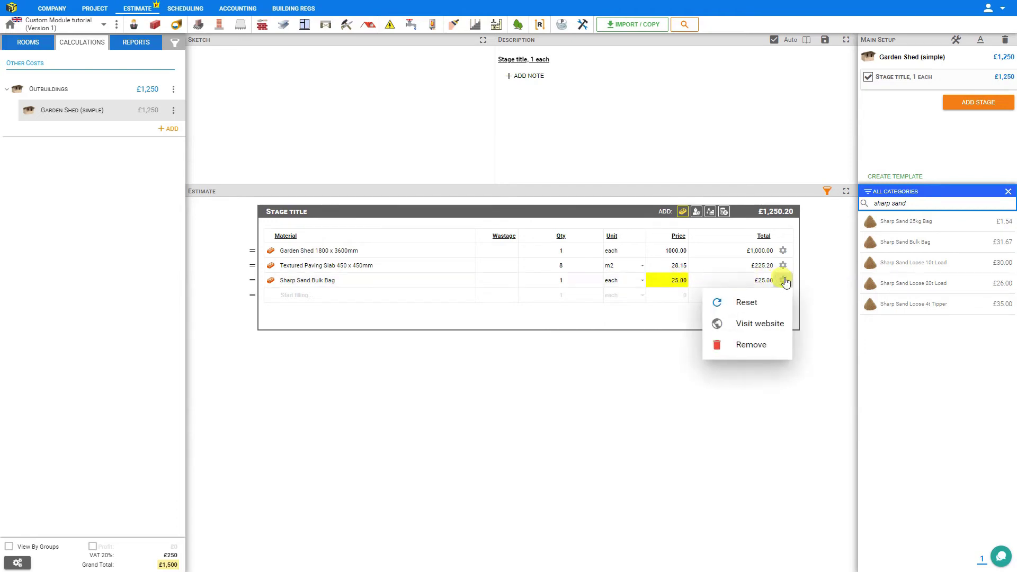
{"action": "left_click", "coordinate": [742, 303]}
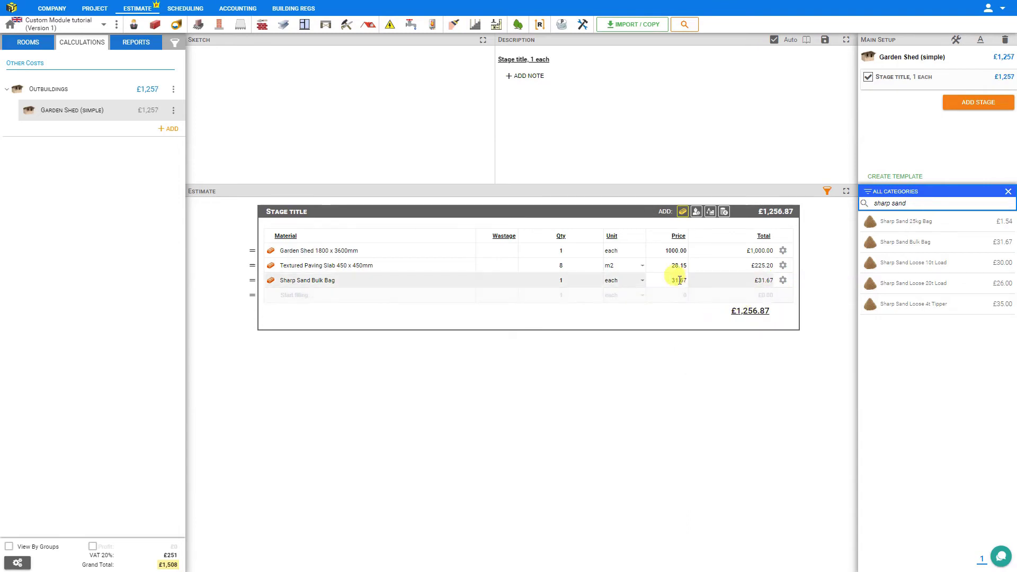
{"action": "left_click", "coordinate": [782, 282]}
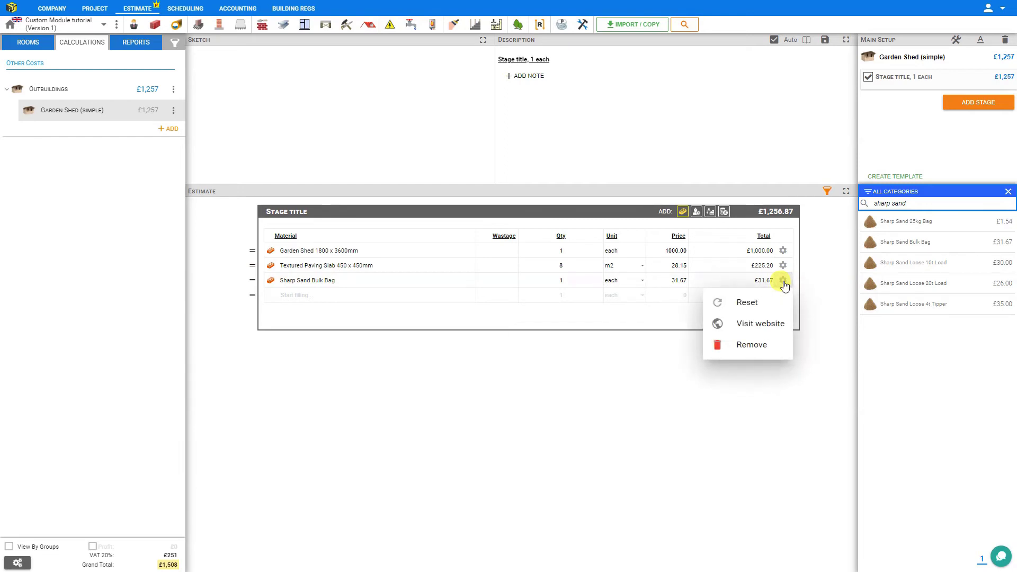
{"action": "left_click", "coordinate": [768, 324]}
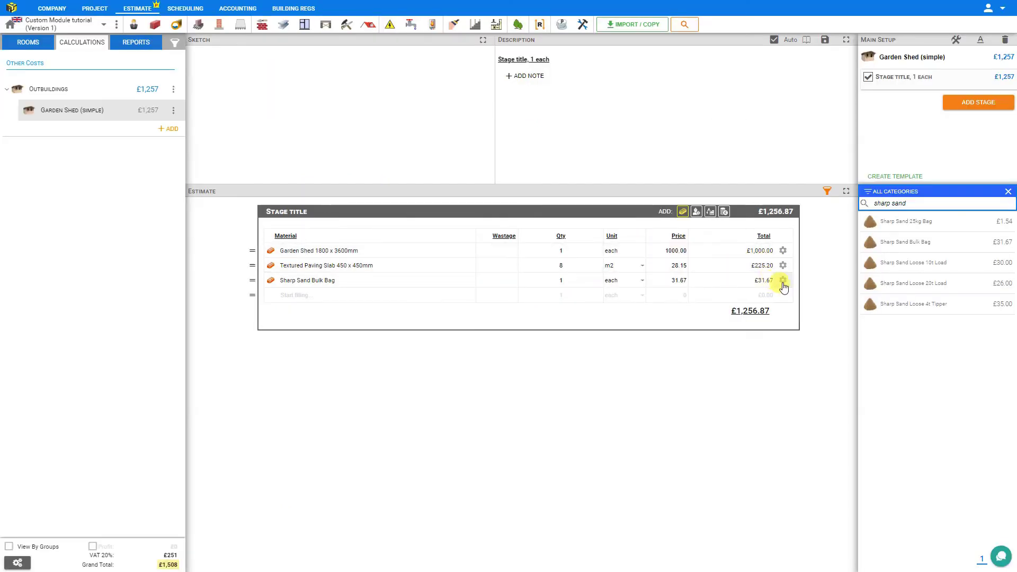
{"action": "left_click", "coordinate": [784, 282]}
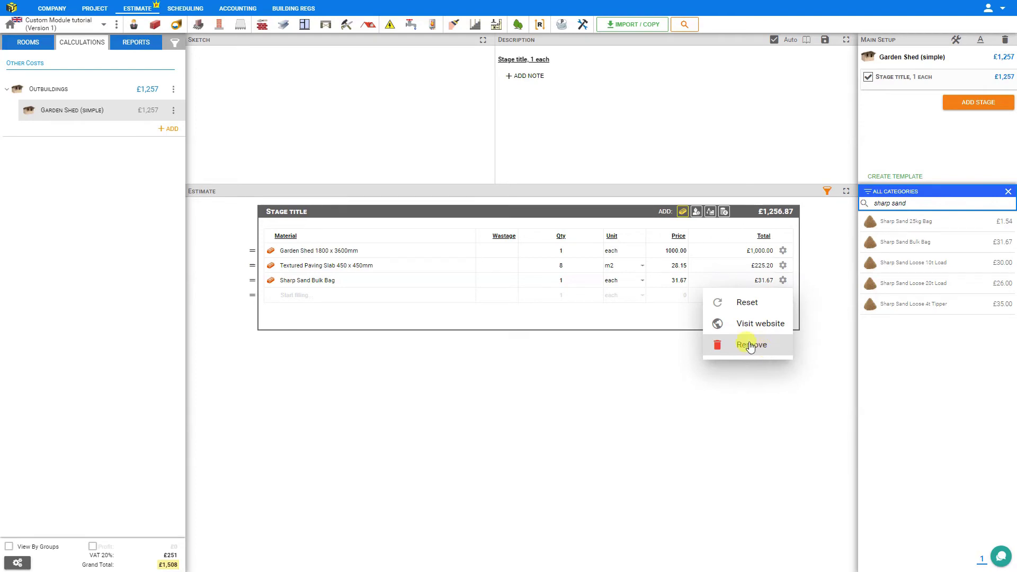
{"action": "left_click", "coordinate": [642, 345]}
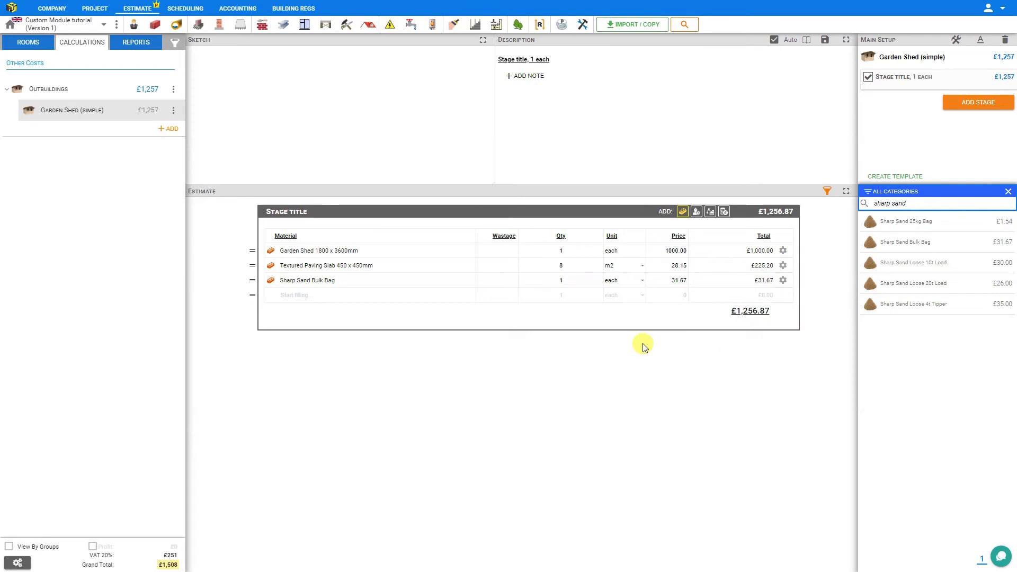
Step: Add an 'Install Garden Shed' labour line assigned to a General Builder at 20.80 per hour
{"action": "left_click", "coordinate": [697, 212]}
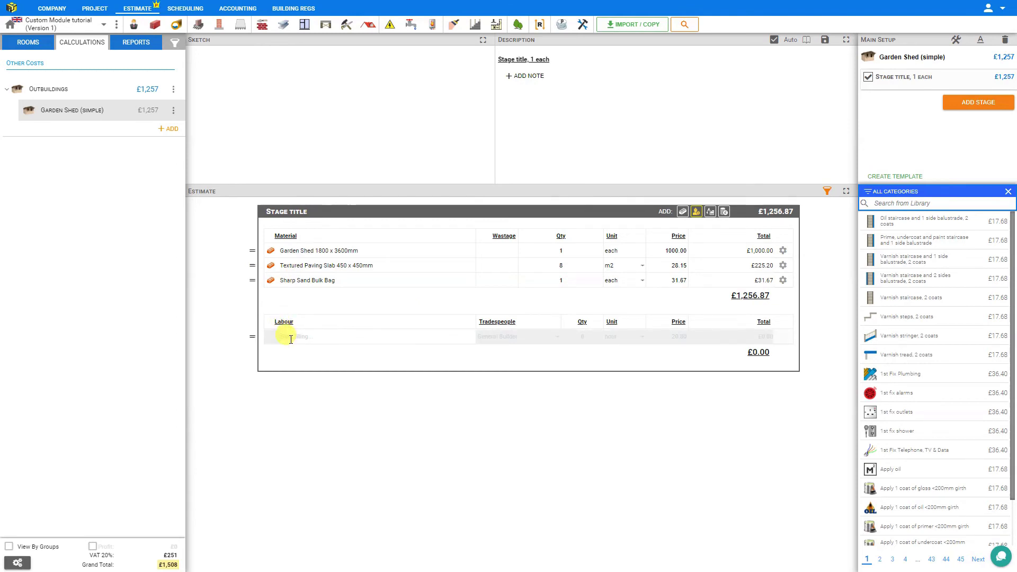
{"action": "left_click", "coordinate": [291, 338]}
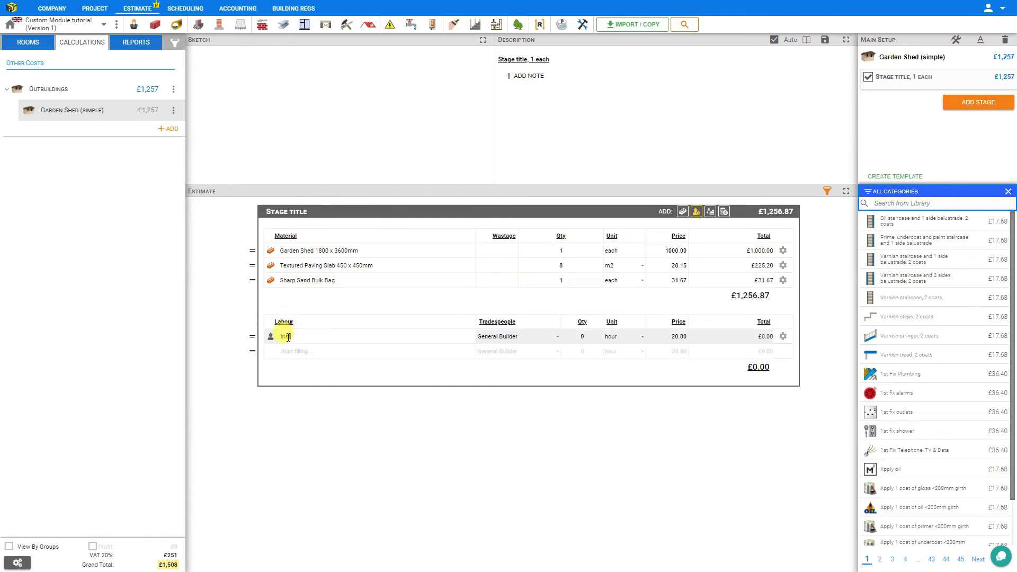
{"action": "type", "text": "Install Garden Shed"}
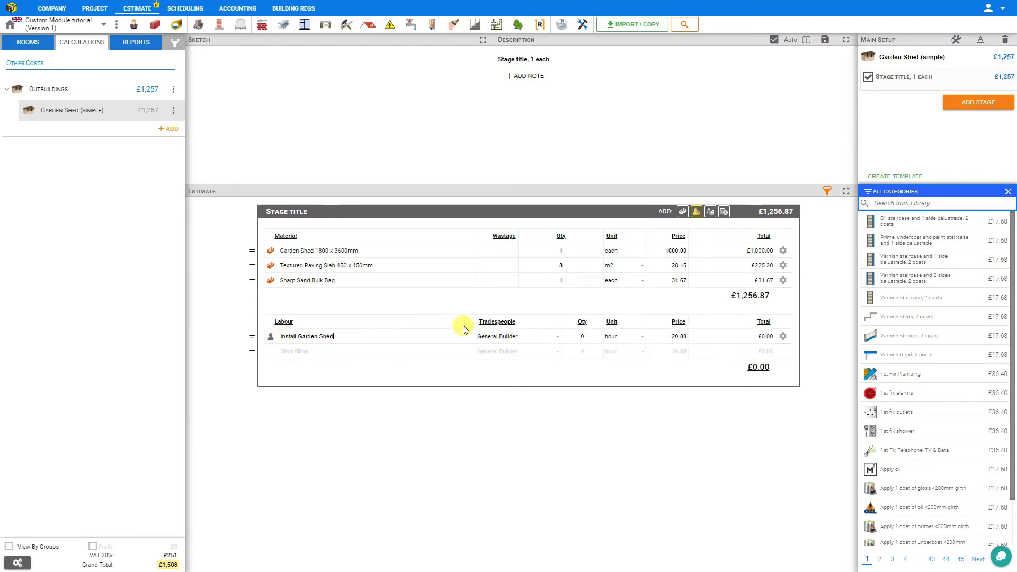
{"action": "left_click", "coordinate": [558, 338]}
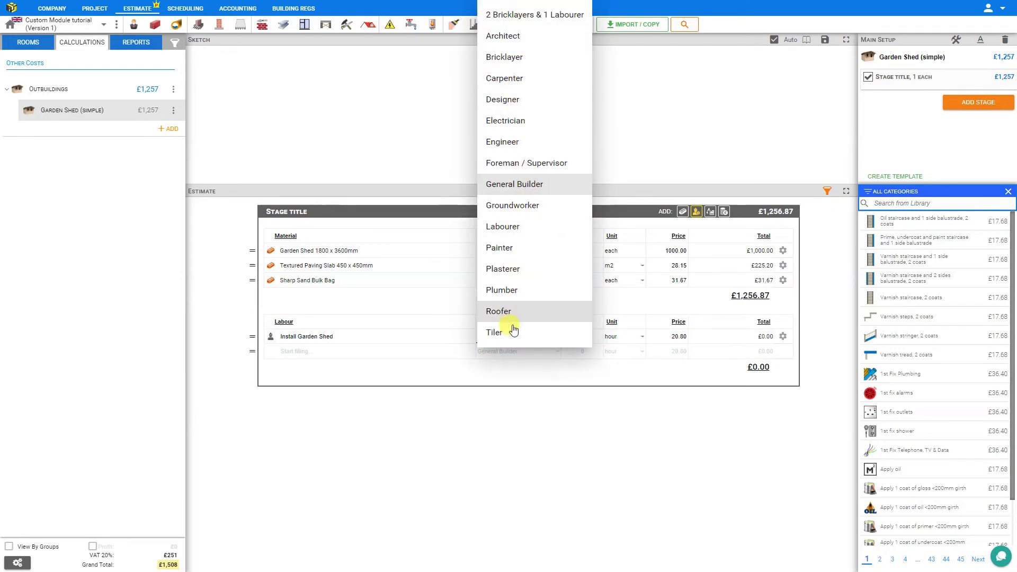
{"action": "left_click", "coordinate": [526, 79]}
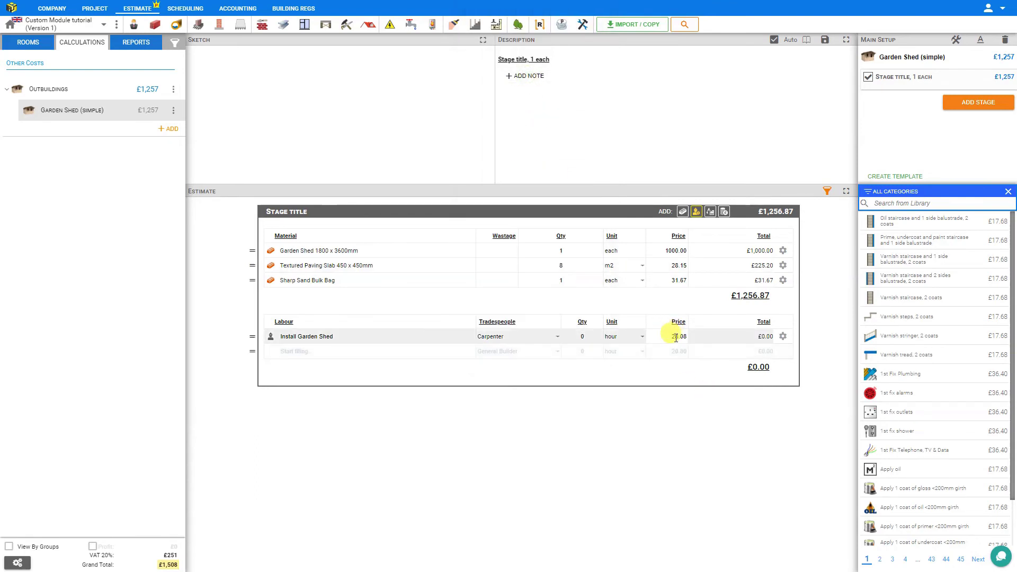
{"action": "left_click", "coordinate": [555, 338]}
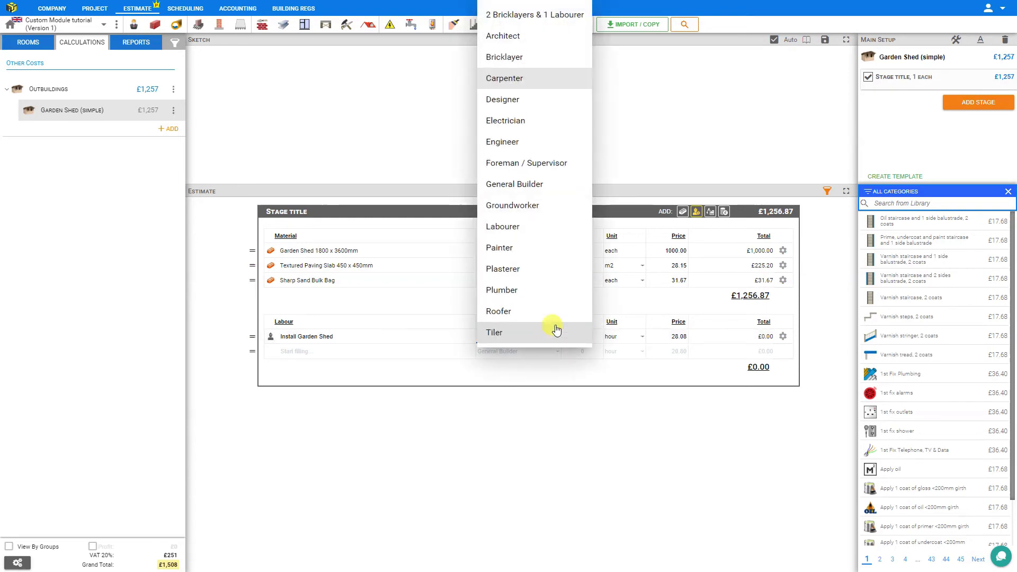
{"action": "left_click", "coordinate": [530, 185]}
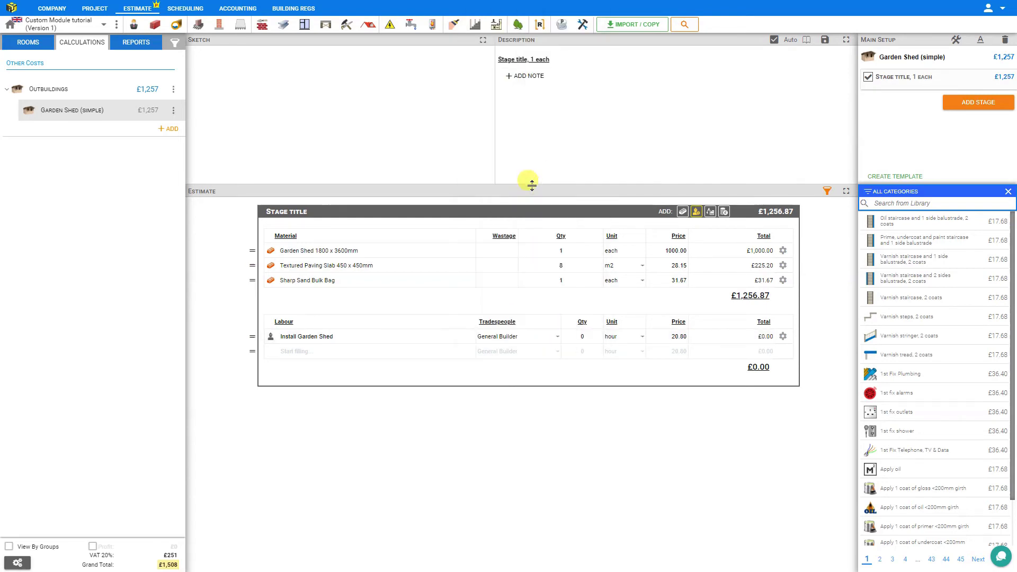
{"action": "left_click", "coordinate": [680, 336]}
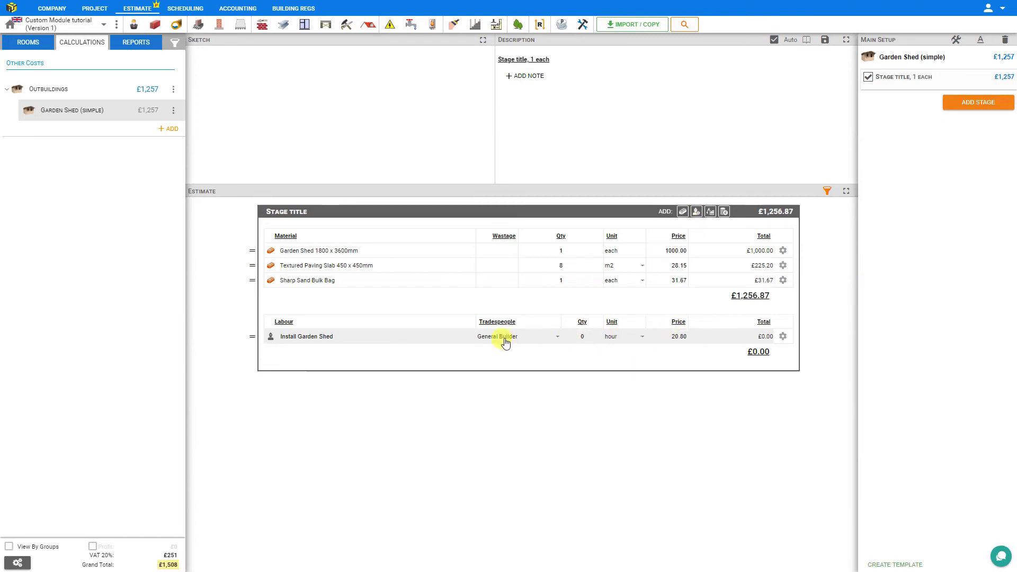
Step: Check General Builder hourly rates across North West, Inner London and South East regions
{"action": "left_click", "coordinate": [56, 9]}
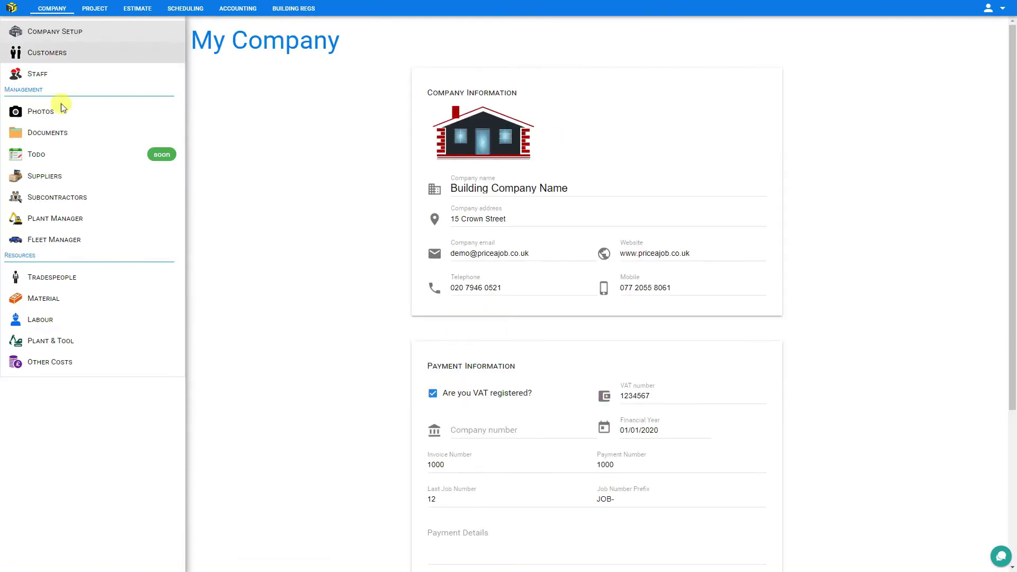
{"action": "left_click", "coordinate": [89, 282]}
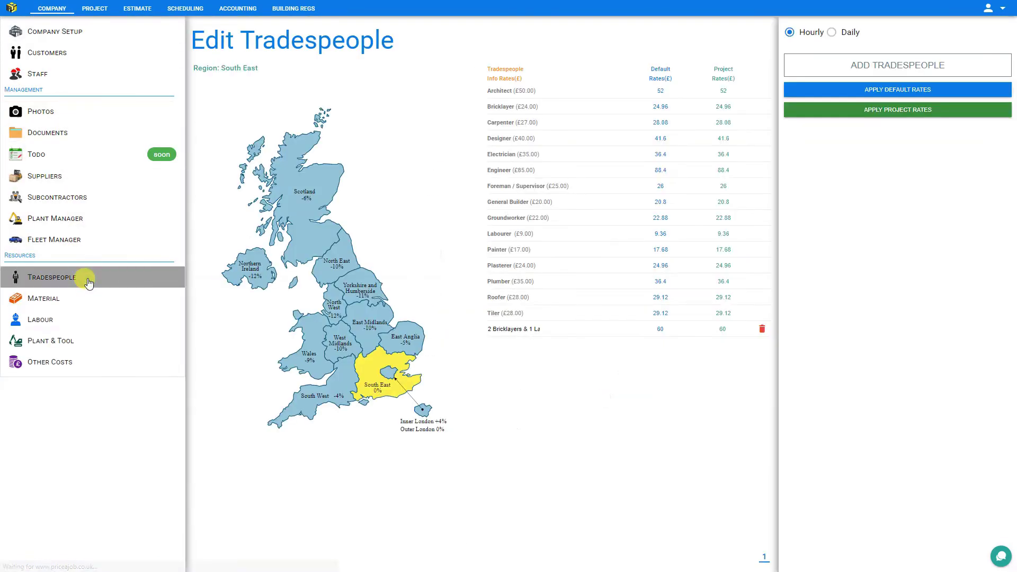
{"action": "left_click", "coordinate": [670, 203]}
{"action": "left_click", "coordinate": [744, 200]}
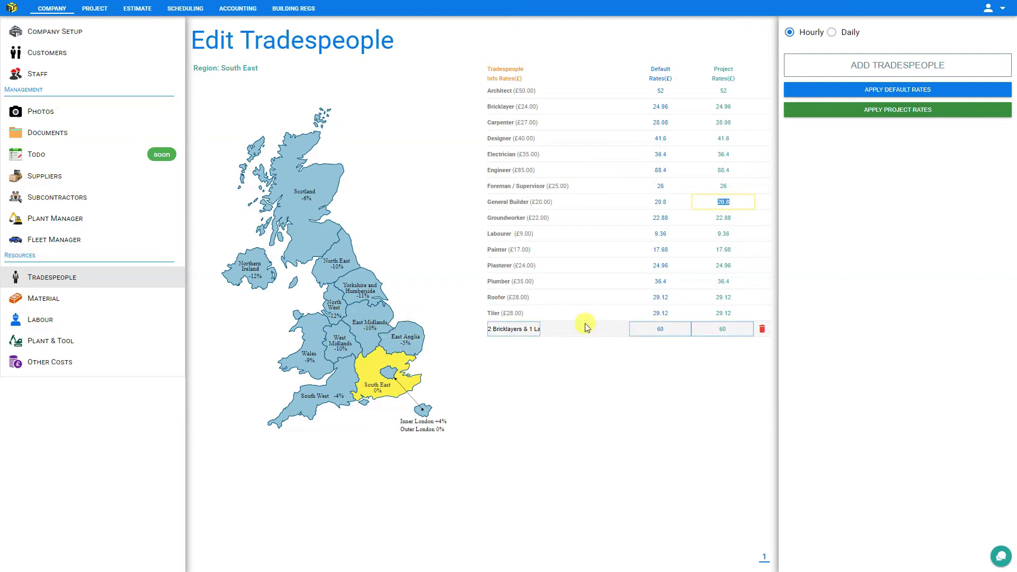
{"action": "left_click", "coordinate": [333, 306]}
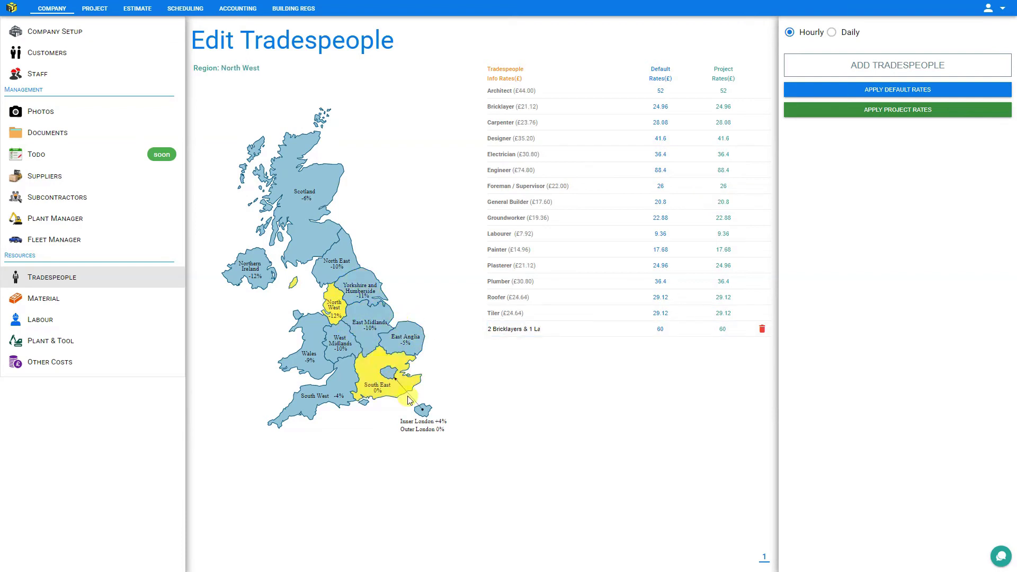
{"action": "left_click", "coordinate": [425, 409]}
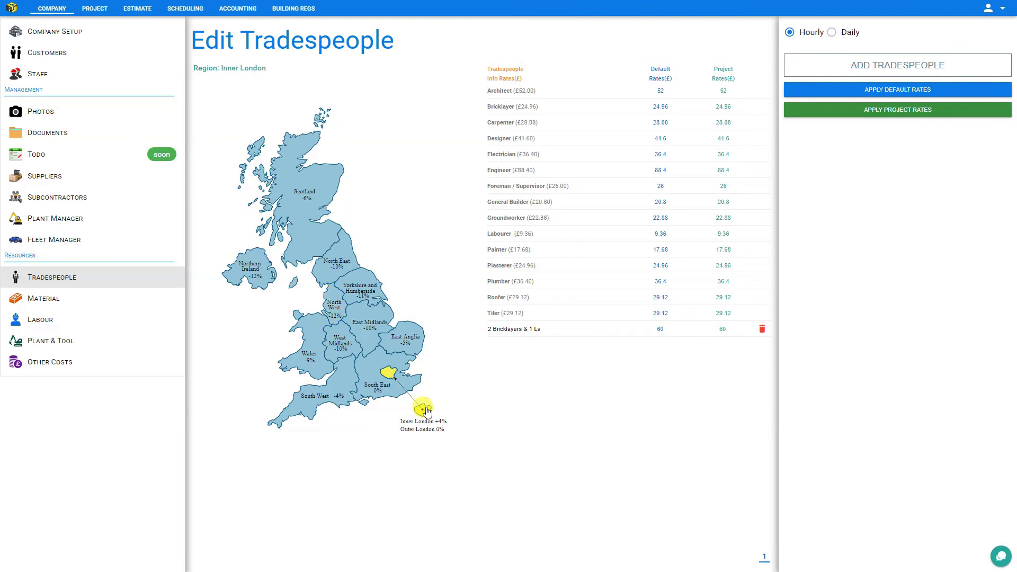
{"action": "left_click", "coordinate": [375, 388]}
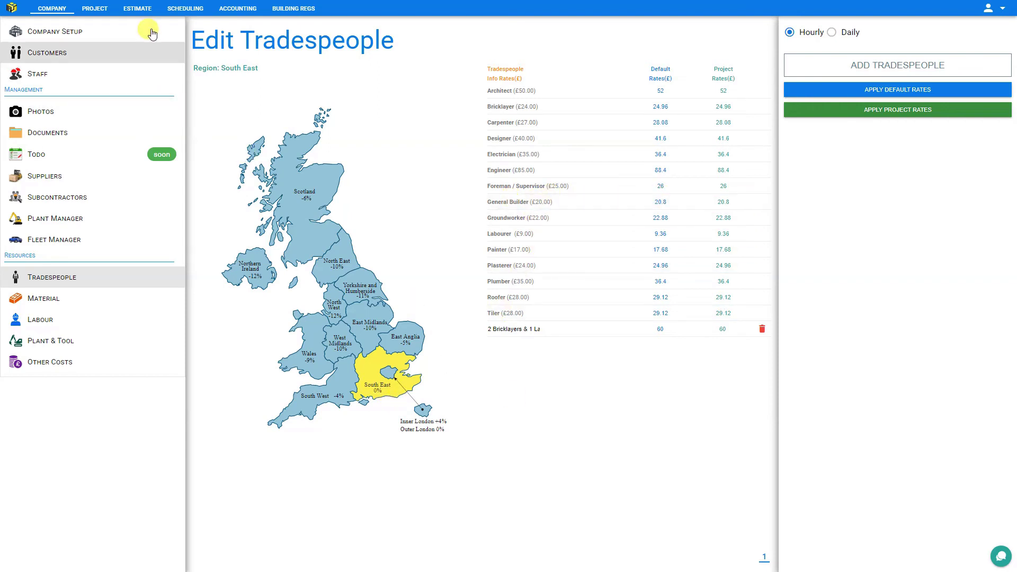
Step: In the Garden Shed (simple) module, set the shed installation labour to 5 hours (£104.00)
{"action": "left_click", "coordinate": [137, 9]}
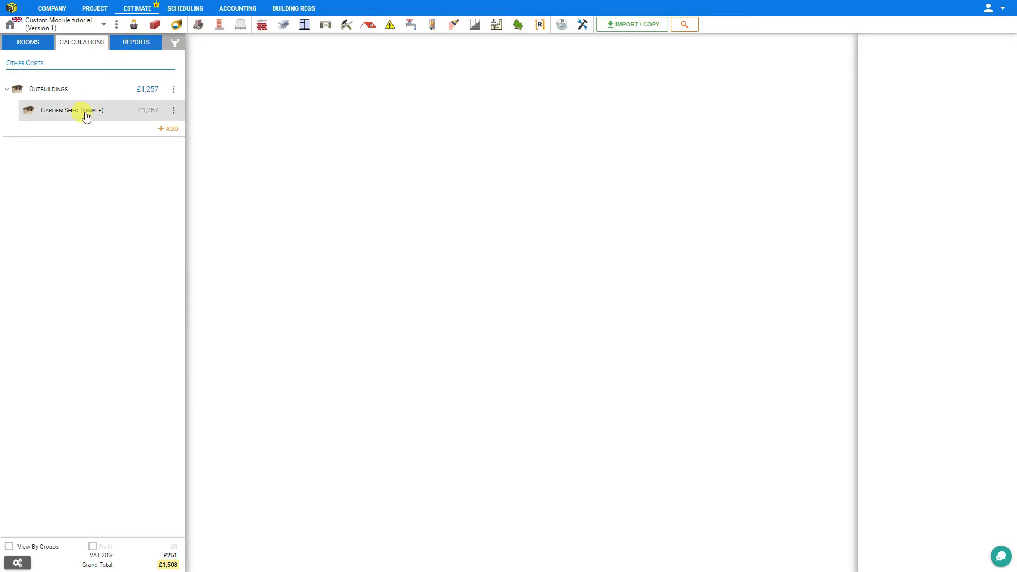
{"action": "left_click", "coordinate": [85, 115]}
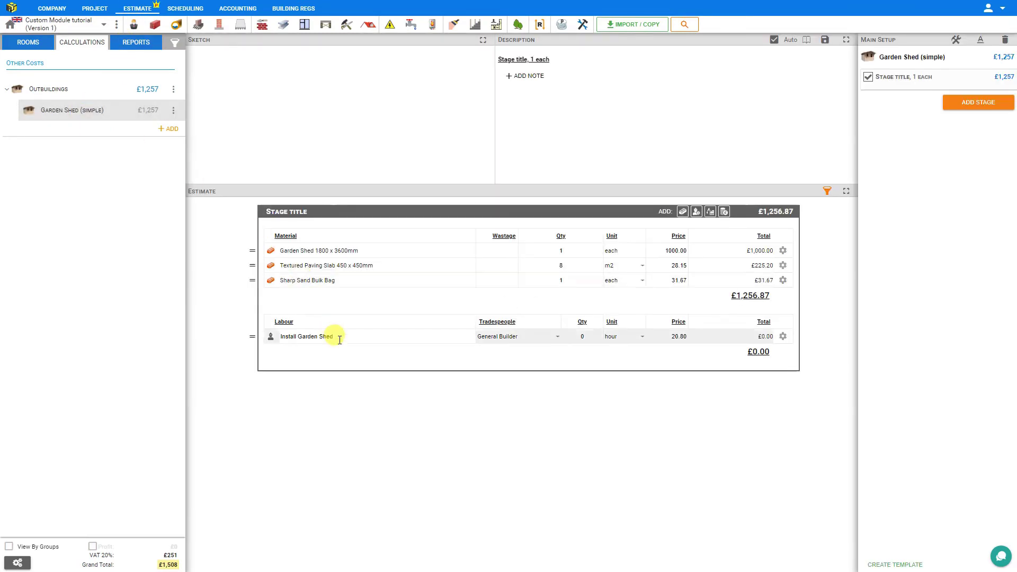
{"action": "left_click", "coordinate": [583, 337]}
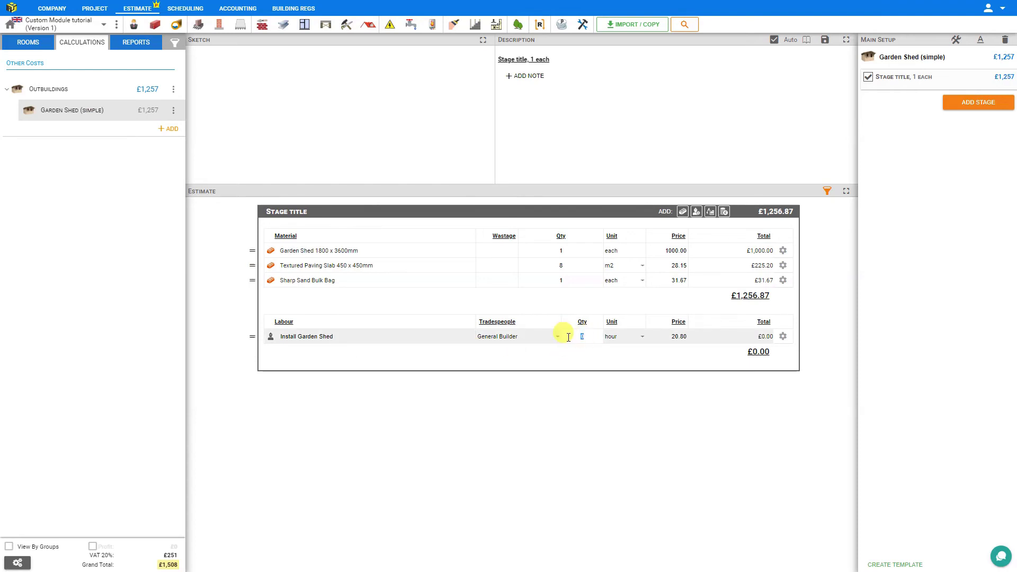
{"action": "left_click", "coordinate": [585, 352]}
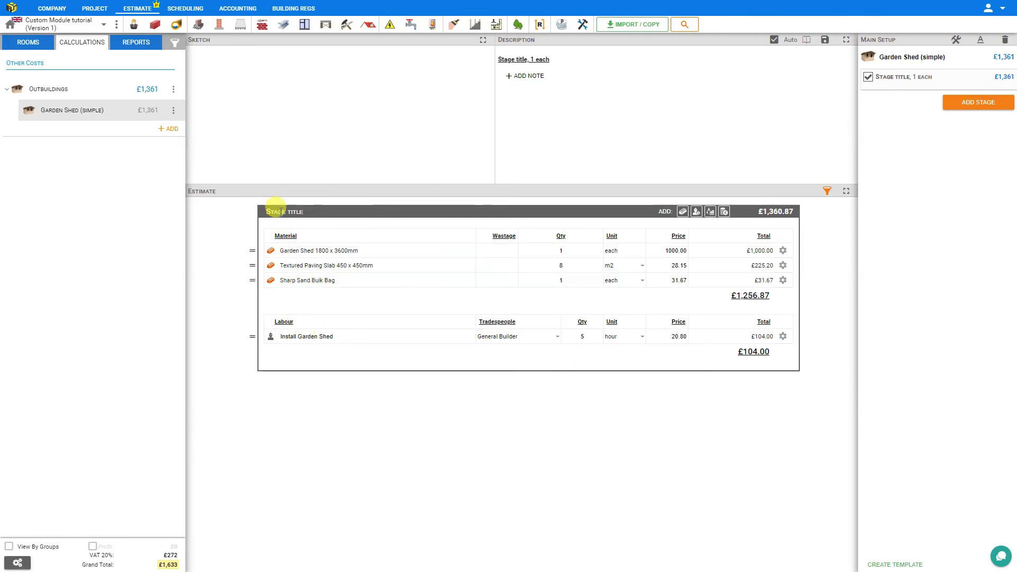
Step: Rename the stage 'Shed', totalling £1,360.87, and begin adding a second stage
{"action": "key", "text": "ctrl+a"}
{"action": "type", "text": "Shed"}
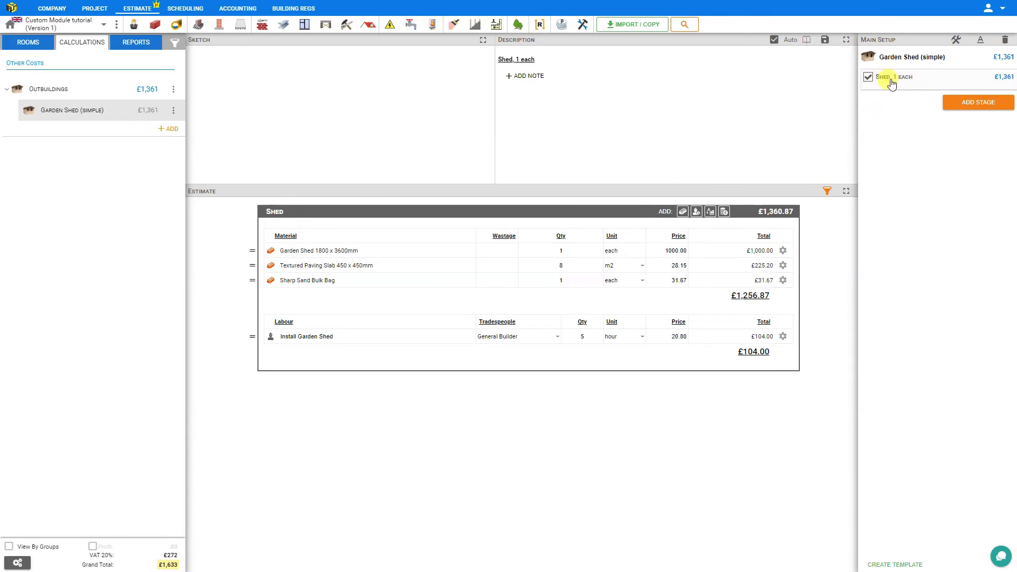
{"action": "left_click", "coordinate": [964, 109]}
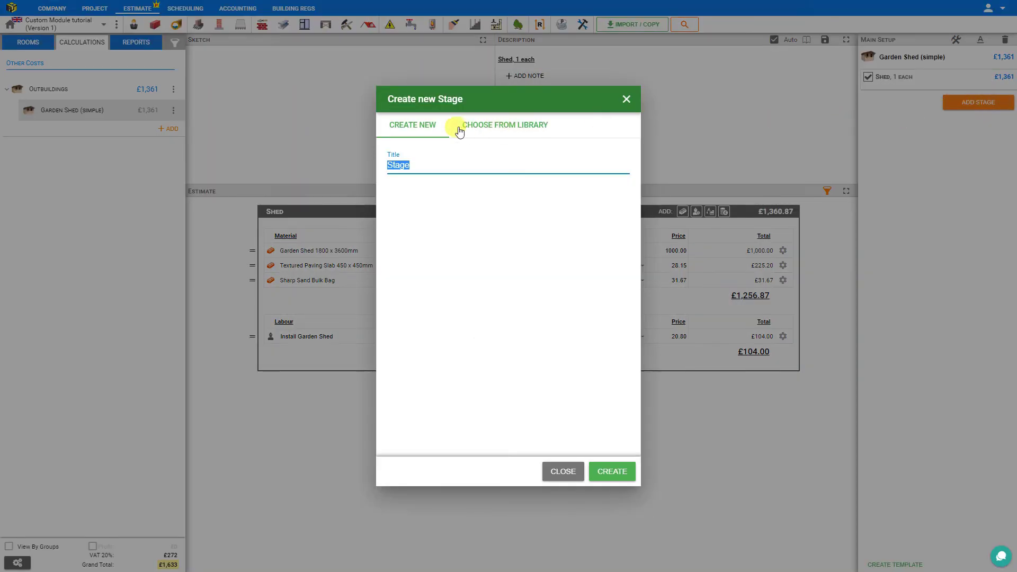
Step: Create a new empty stage named Decorating instead of using a ready-made library stage
{"action": "left_click", "coordinate": [494, 129]}
{"action": "scroll", "coordinate": [465, 270], "scroll_direction": "down", "scroll_amount": 3}
{"action": "scroll", "coordinate": [465, 249], "scroll_direction": "up", "scroll_amount": 3}
{"action": "left_click", "coordinate": [417, 133]}
{"action": "double_click", "coordinate": [404, 165]}
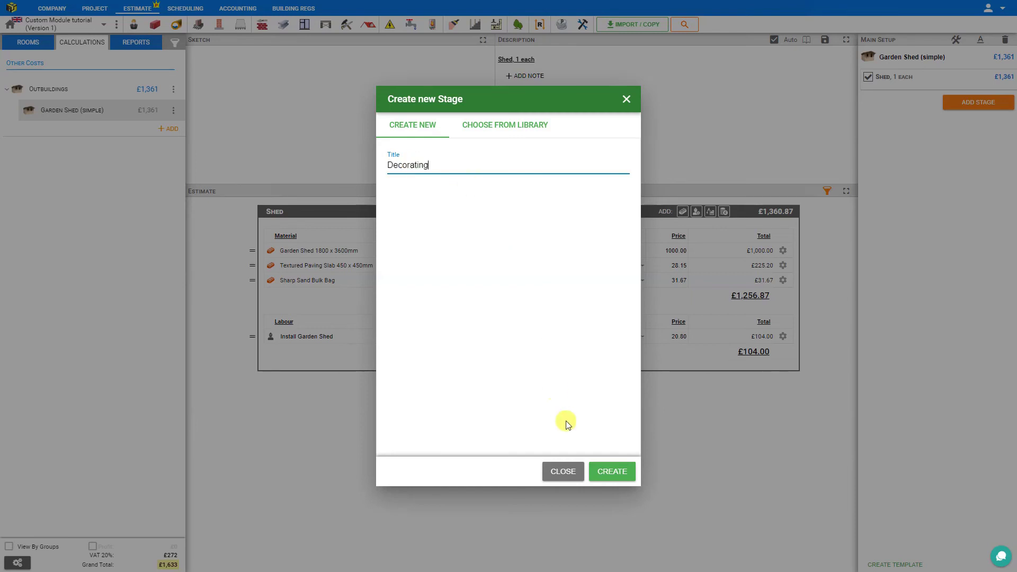
{"action": "left_click", "coordinate": [608, 474]}
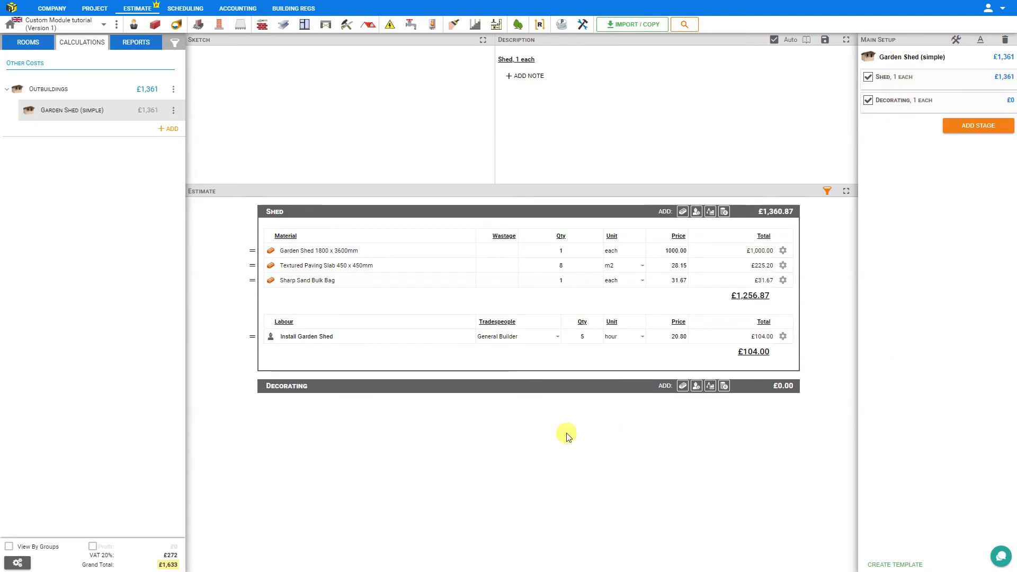
Step: Add 2 Sadolin Classic Woodstain Matt Natural 2.5Ltr tins at 28.33 to Decorating, totalling £56.66
{"action": "left_click", "coordinate": [682, 389]}
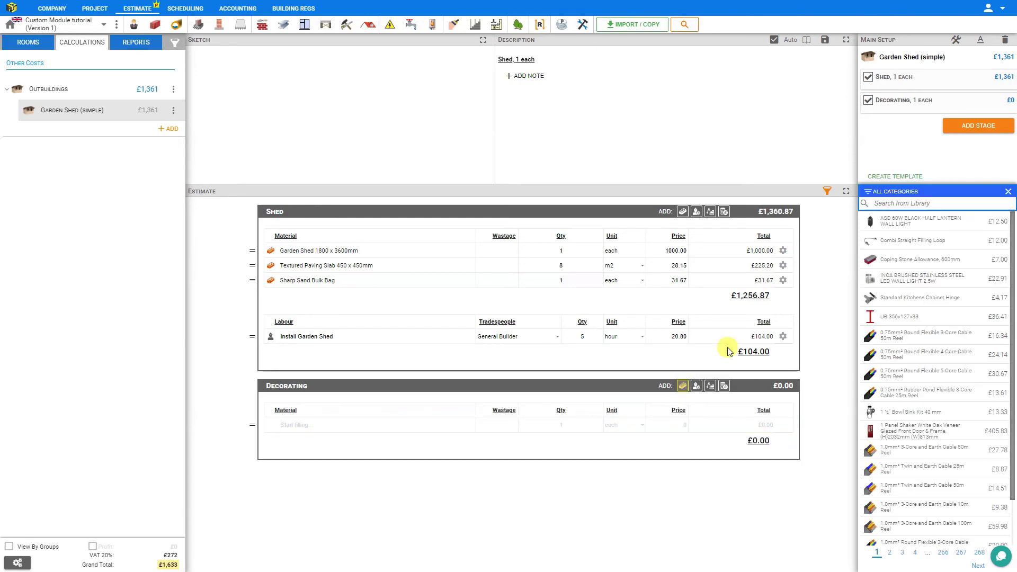
{"action": "left_click", "coordinate": [883, 203]}
{"action": "type", "text": "woodsa"}
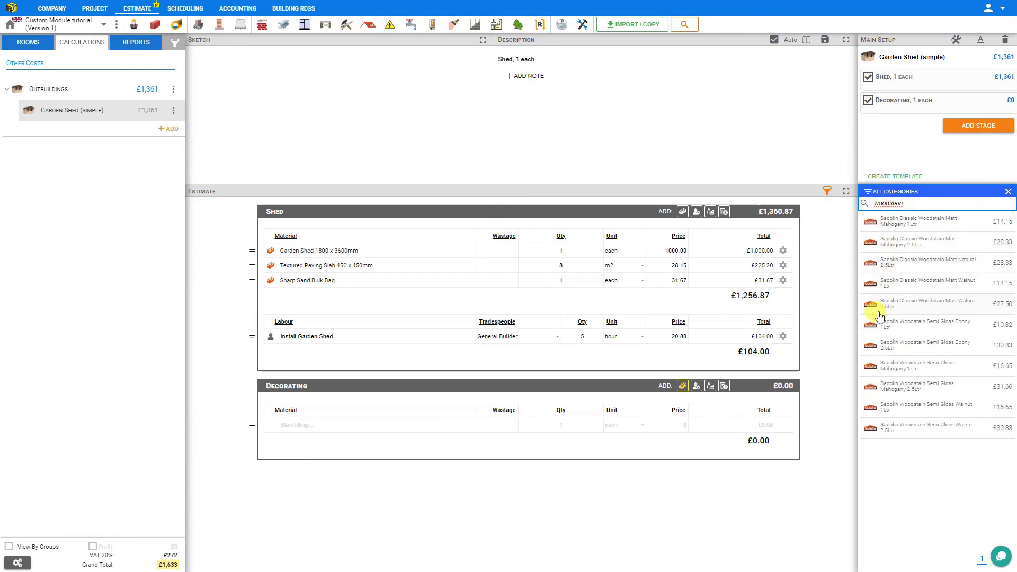
{"action": "left_click", "coordinate": [902, 263]}
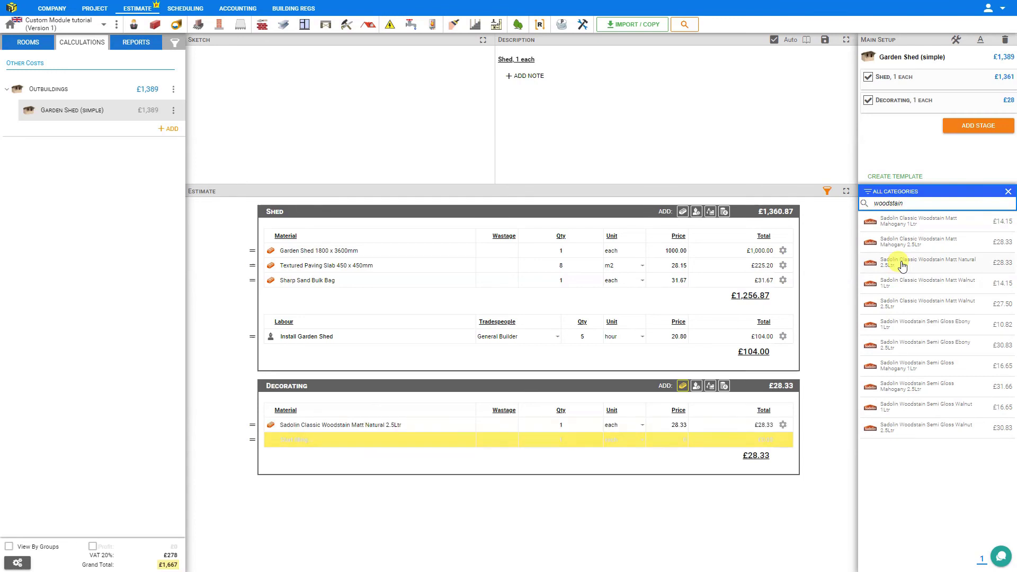
{"action": "left_click", "coordinate": [562, 423]}
{"action": "type", "text": "2"}
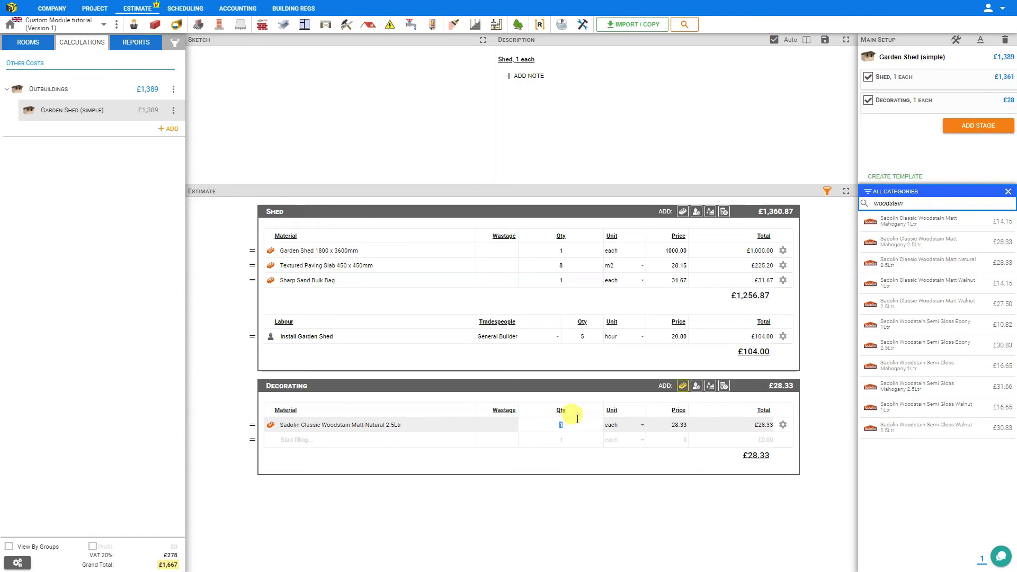
{"action": "left_click", "coordinate": [586, 463]}
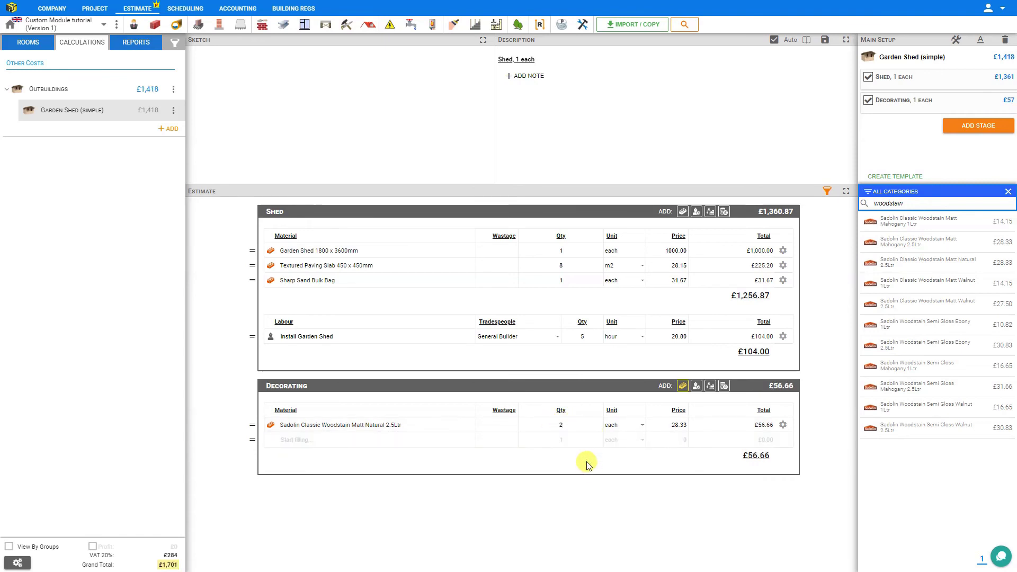
Step: Add Painter labour 'Apply two coats of woodstain' to Decorating and set its hours to 4.5
{"action": "left_click", "coordinate": [697, 387]}
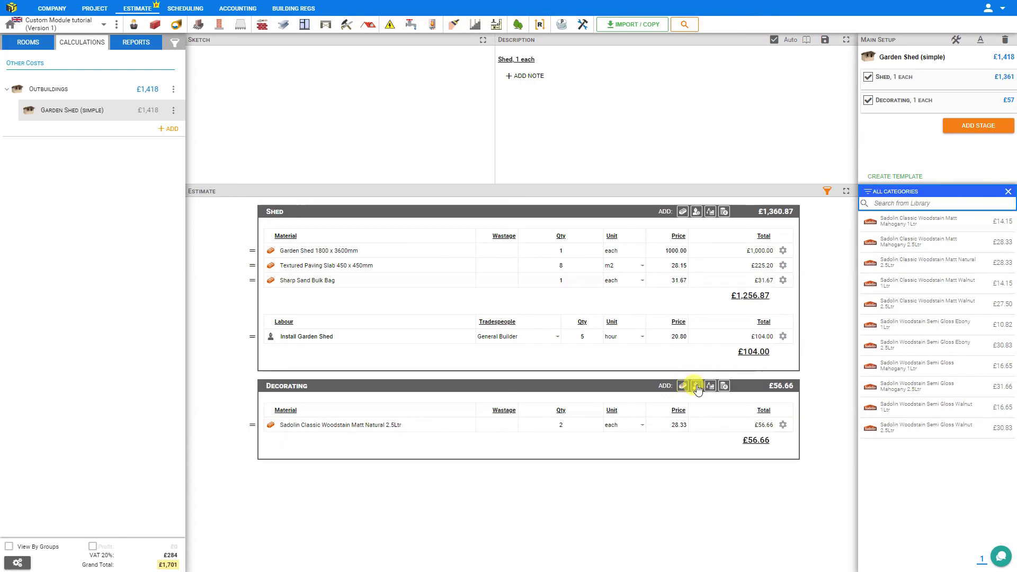
{"action": "left_click", "coordinate": [697, 387]}
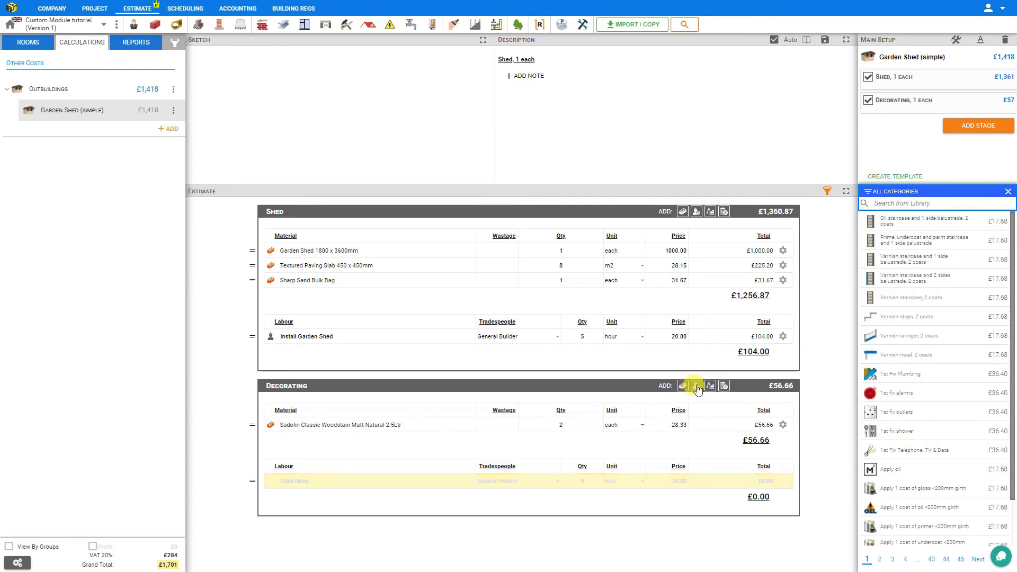
{"action": "left_click", "coordinate": [888, 204]}
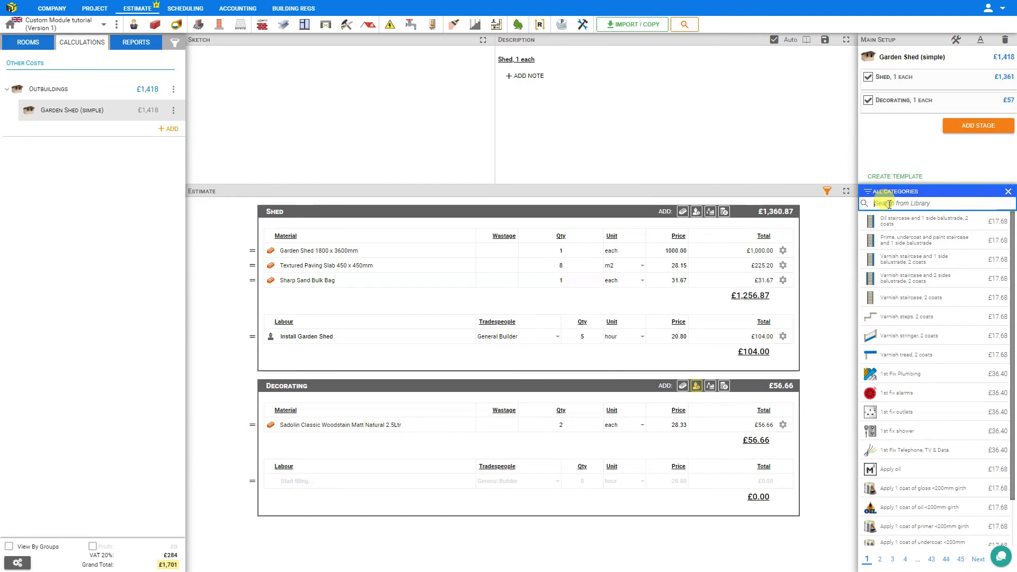
{"action": "type", "text": "woodstain"}
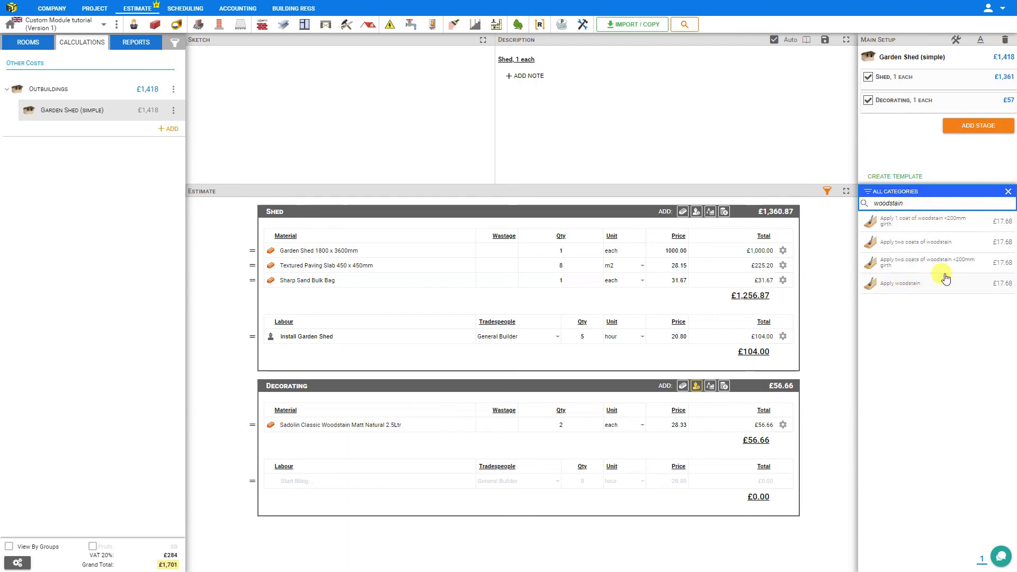
{"action": "left_click", "coordinate": [920, 242]}
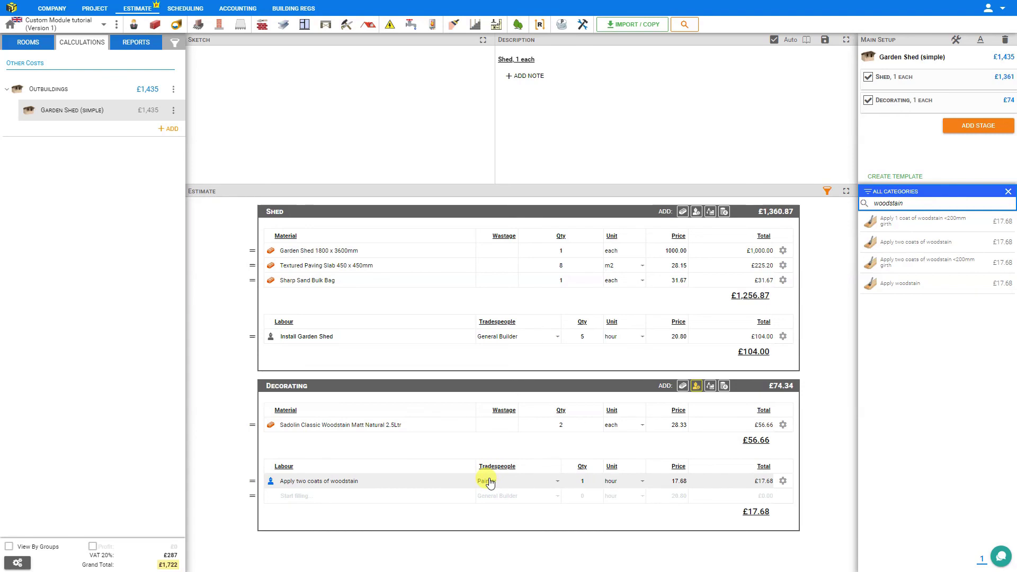
{"action": "left_click", "coordinate": [586, 481]}
{"action": "type", "text": "4.5"}
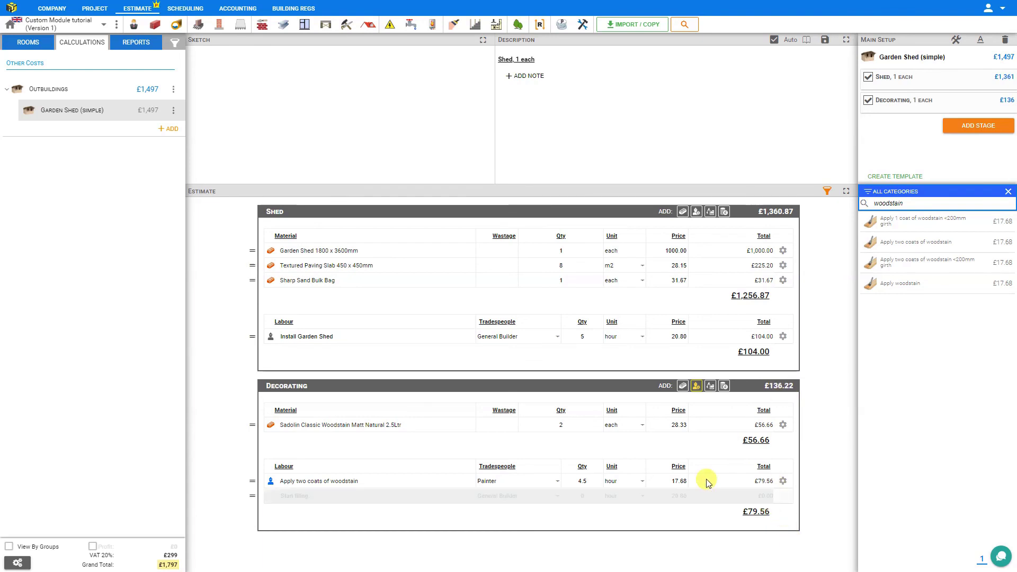
Step: Show the Quote report with section prices and a materials and labour breakdown in the Advanced itemised layout
{"action": "left_click", "coordinate": [139, 44]}
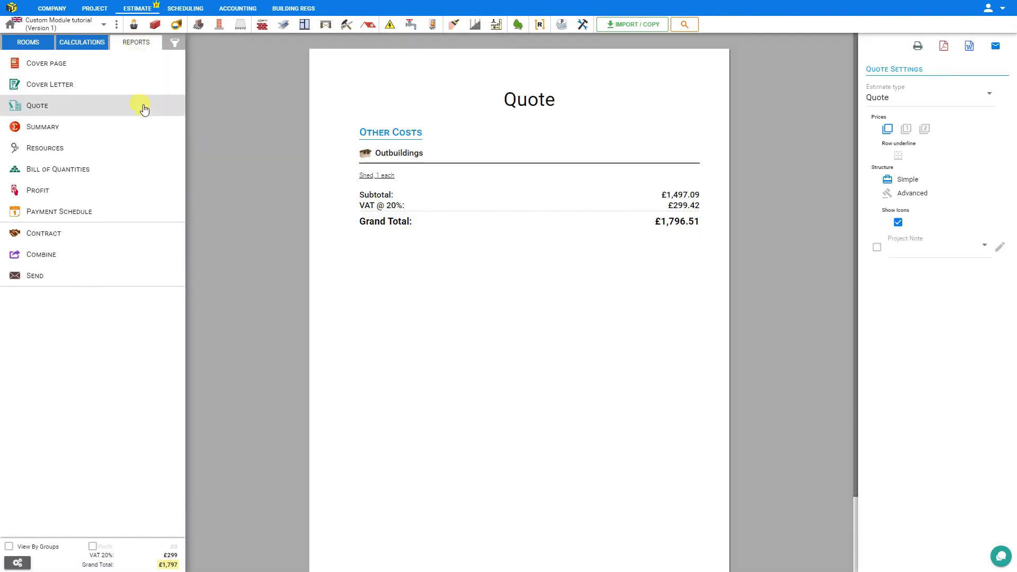
{"action": "left_click", "coordinate": [143, 107]}
{"action": "left_click", "coordinate": [907, 130]}
{"action": "left_click", "coordinate": [925, 129]}
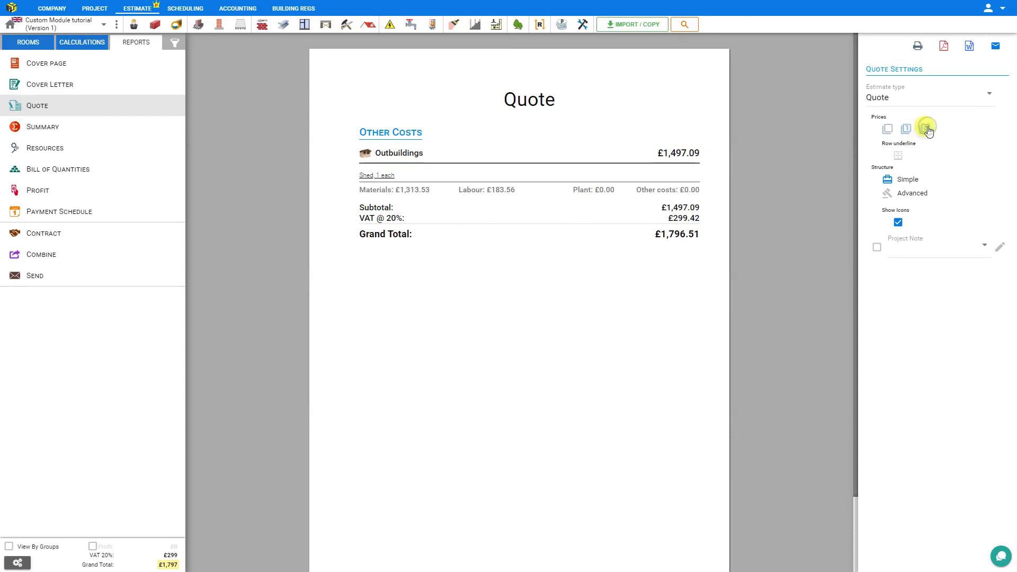
{"action": "left_click", "coordinate": [918, 200]}
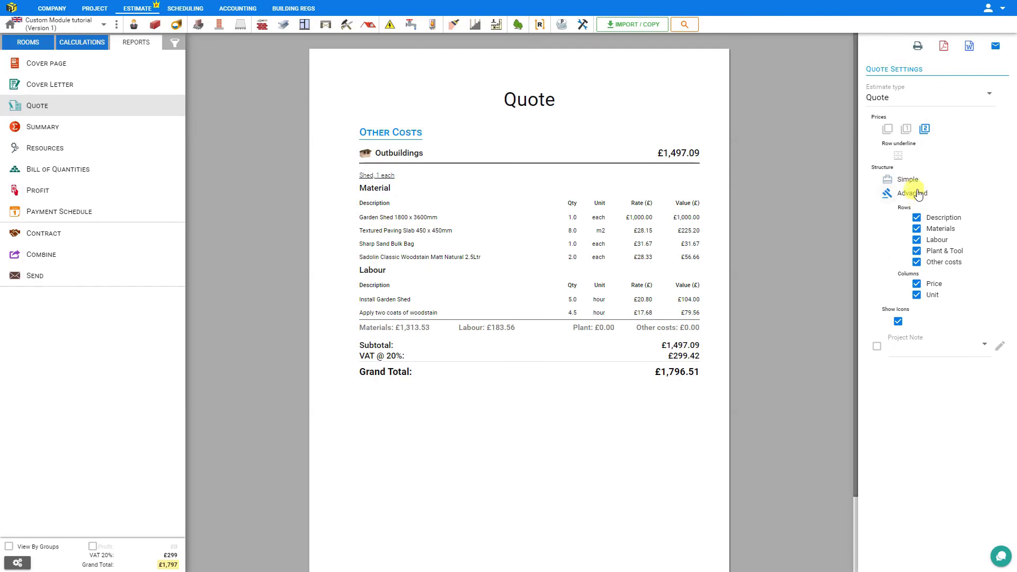
Step: Hide and restore the description, Material, Labour, Plant & Tool, rate/value and Qty/Unit parts of the quote
{"action": "left_click", "coordinate": [916, 217]}
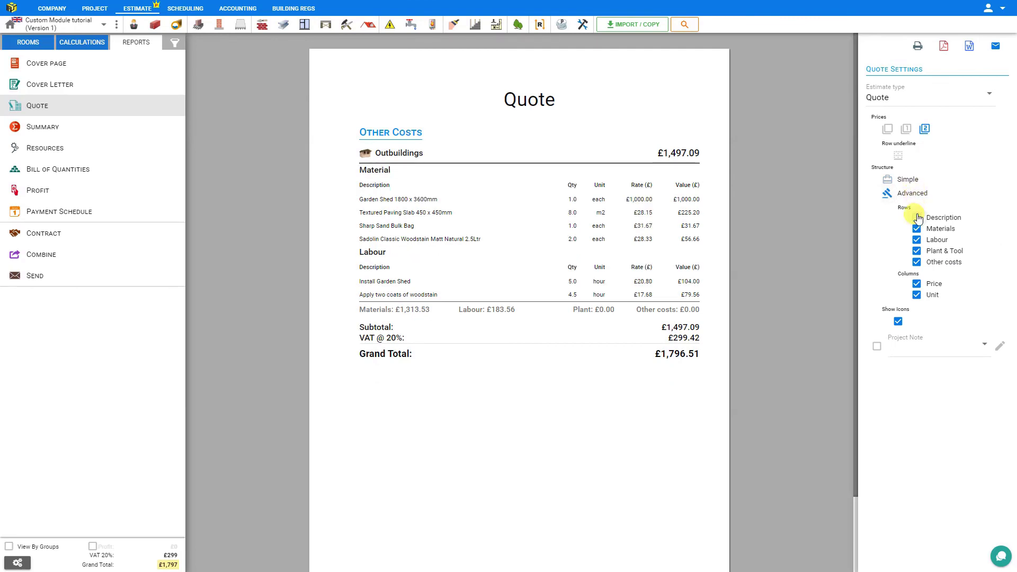
{"action": "left_click", "coordinate": [916, 217]}
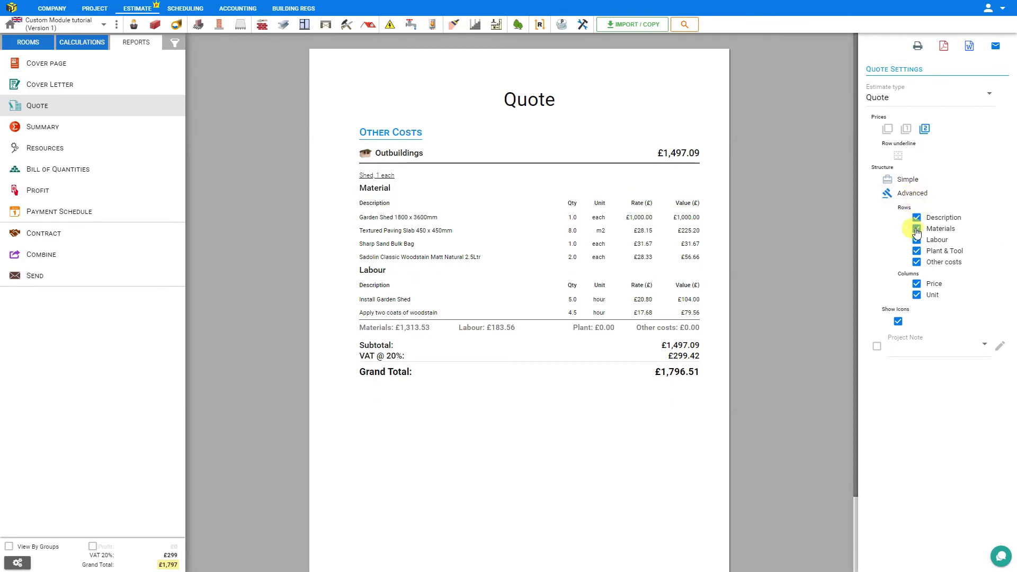
{"action": "left_click", "coordinate": [917, 229]}
{"action": "left_click", "coordinate": [917, 229]}
{"action": "left_click", "coordinate": [917, 240]}
{"action": "left_click", "coordinate": [916, 240]}
{"action": "left_click", "coordinate": [917, 252]}
{"action": "left_click", "coordinate": [918, 251]}
{"action": "left_click", "coordinate": [917, 284]}
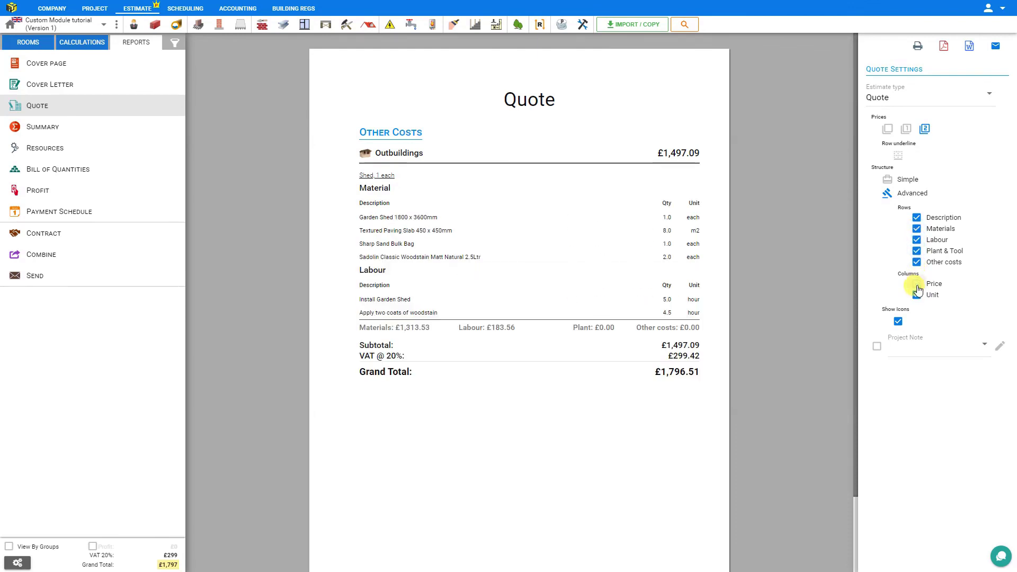
{"action": "left_click", "coordinate": [916, 285]}
{"action": "left_click", "coordinate": [916, 295]}
{"action": "left_click", "coordinate": [916, 295]}
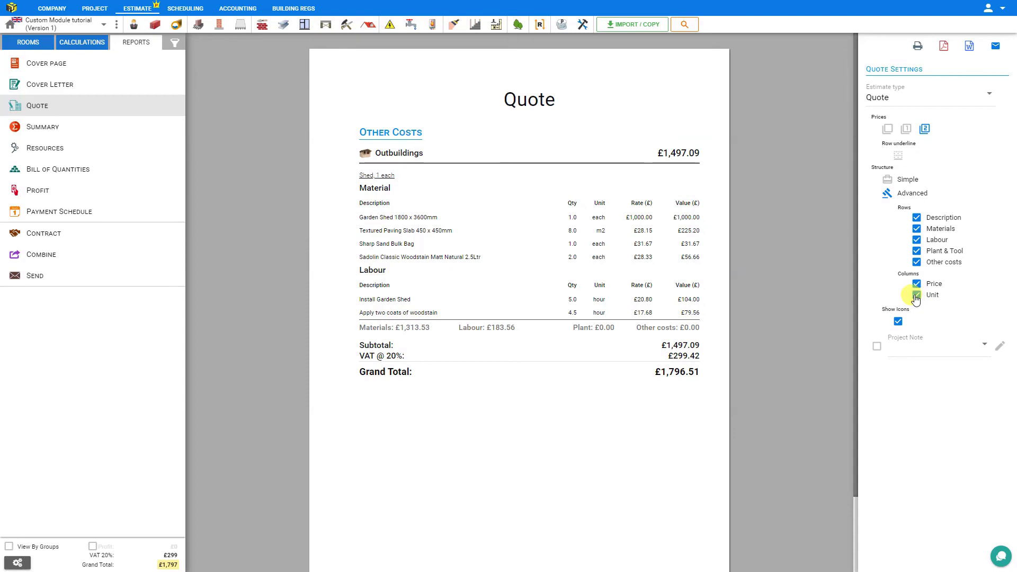
Step: Turn on Add profit in the project's VAT & Profit settings
{"action": "left_click", "coordinate": [19, 562]}
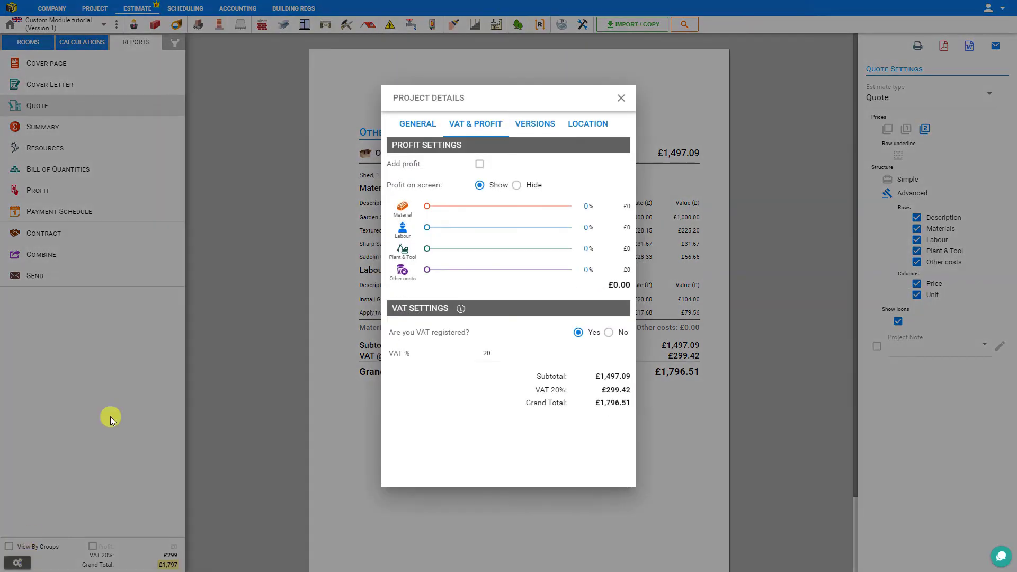
{"action": "left_click", "coordinate": [480, 164]}
{"action": "left_click", "coordinate": [619, 98]}
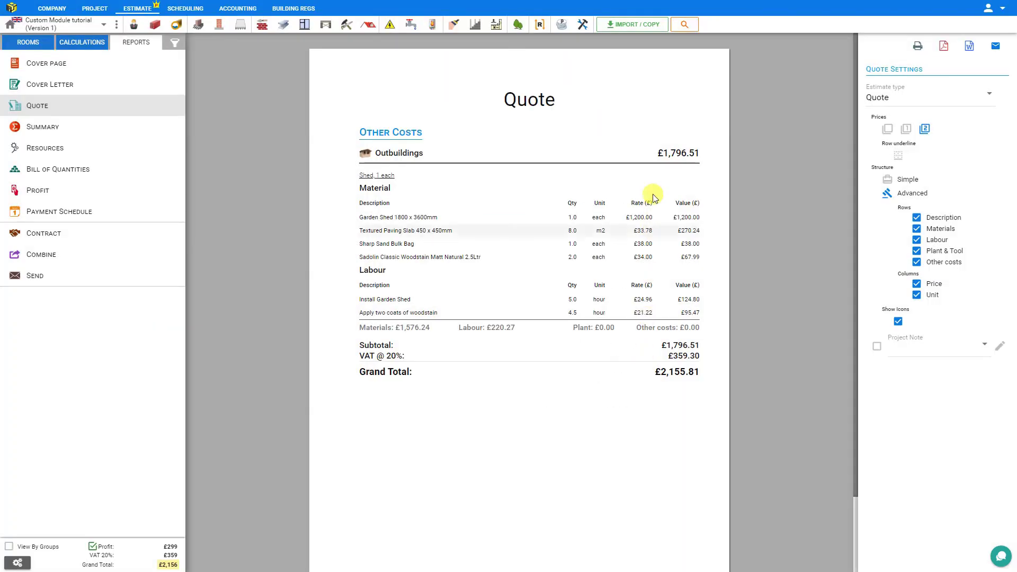
Step: Toggle the quote's Profit option off and on to compare, ending with the £2,155.81 profit total
{"action": "left_click", "coordinate": [92, 547]}
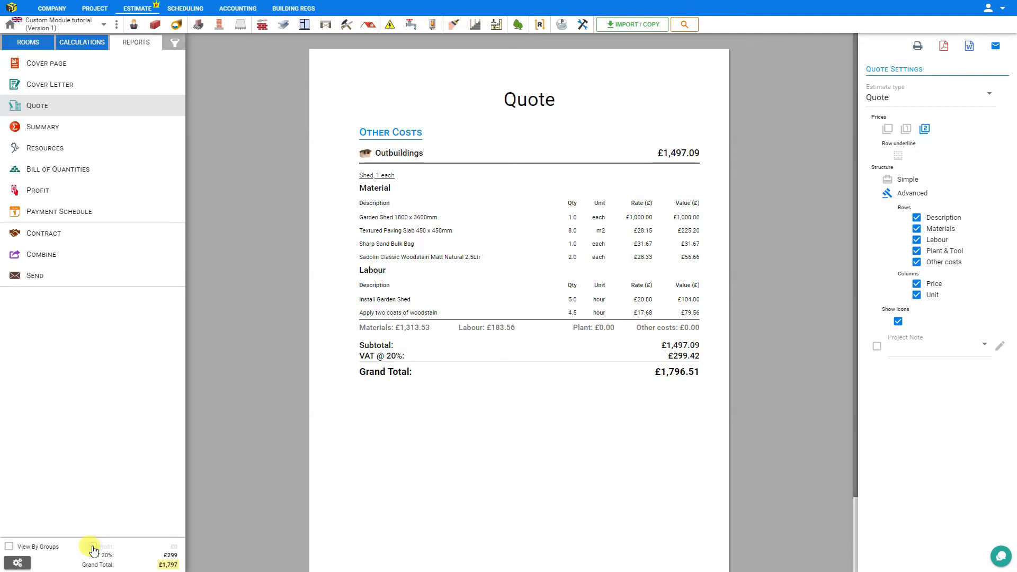
{"action": "left_click", "coordinate": [93, 546]}
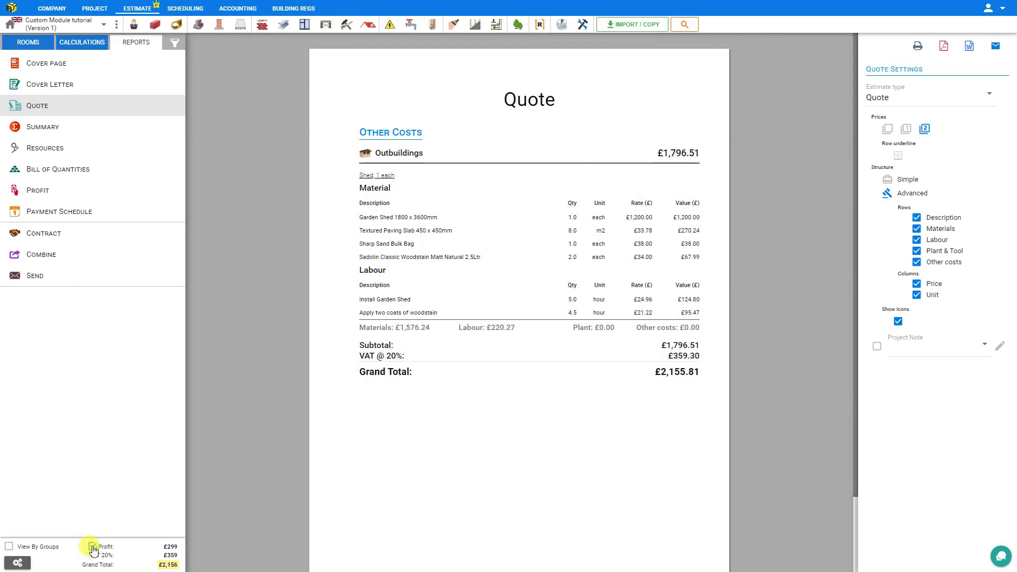
{"action": "left_click", "coordinate": [92, 546]}
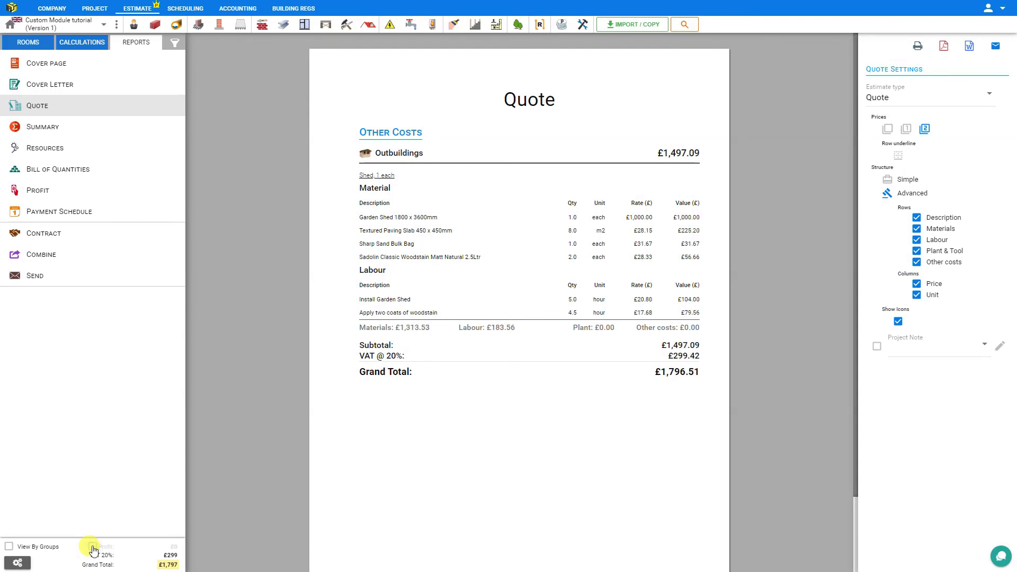
{"action": "left_click", "coordinate": [93, 549]}
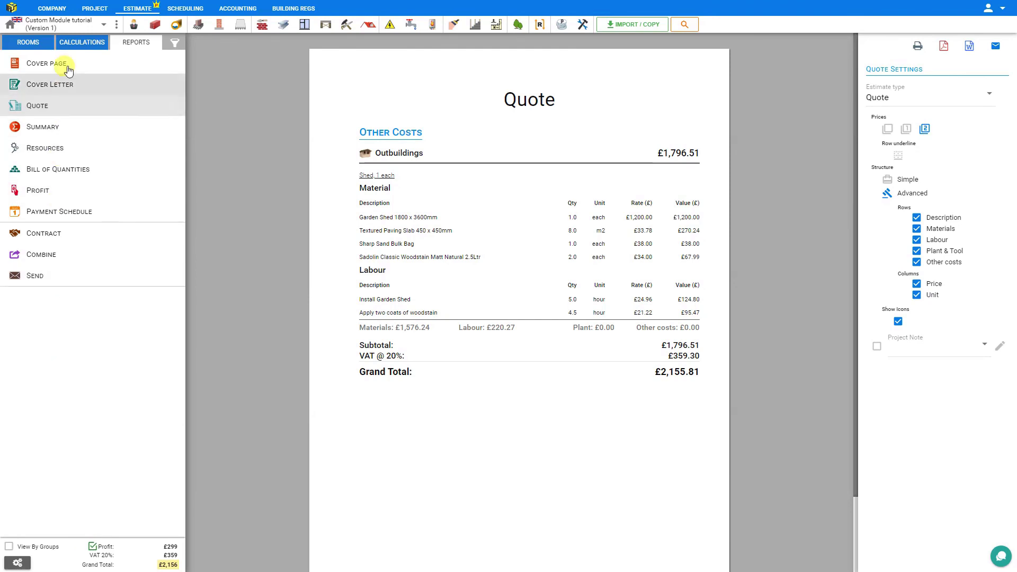
Step: Return to the Calculations list, now showing £1,797 for Garden Shed (simple) and a £2,156 grand total
{"action": "left_click", "coordinate": [74, 45]}
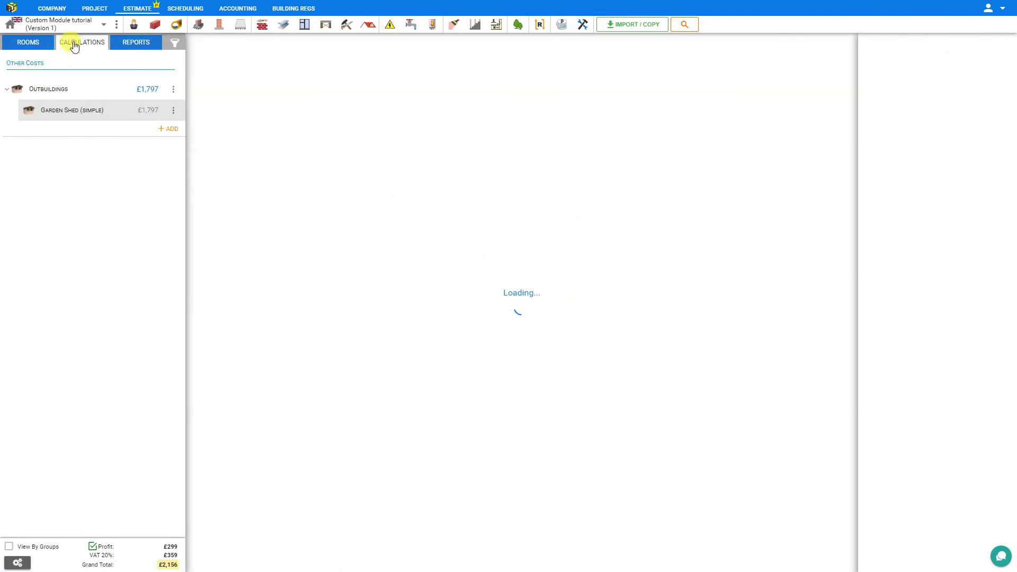